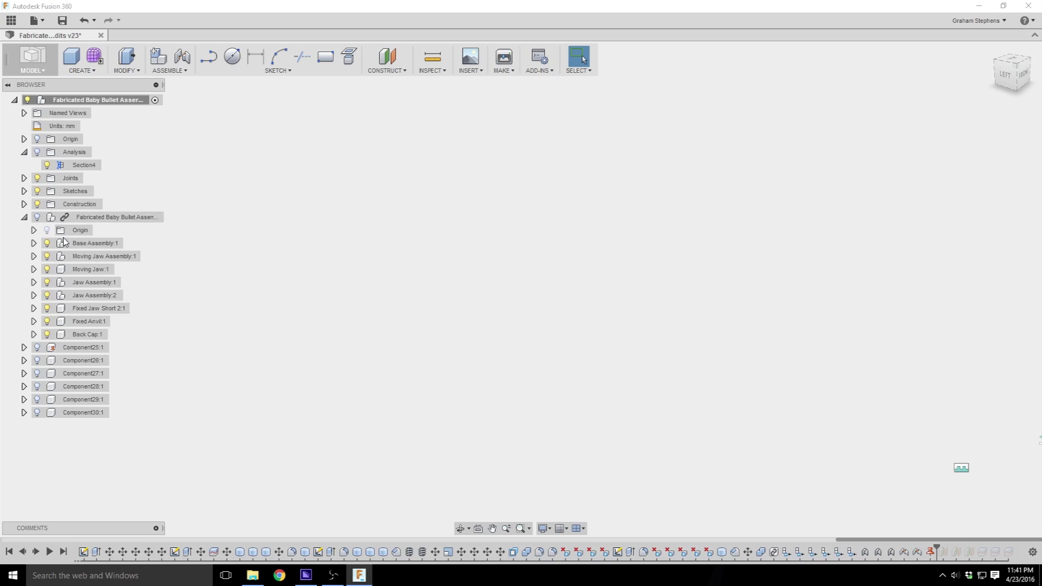
Show the linked Fabricated Baby Bullet assembly, then hide and restore Moving Jaw:1 and Jaw Assembly:2 to inspect the jaws
left_click(36, 217)
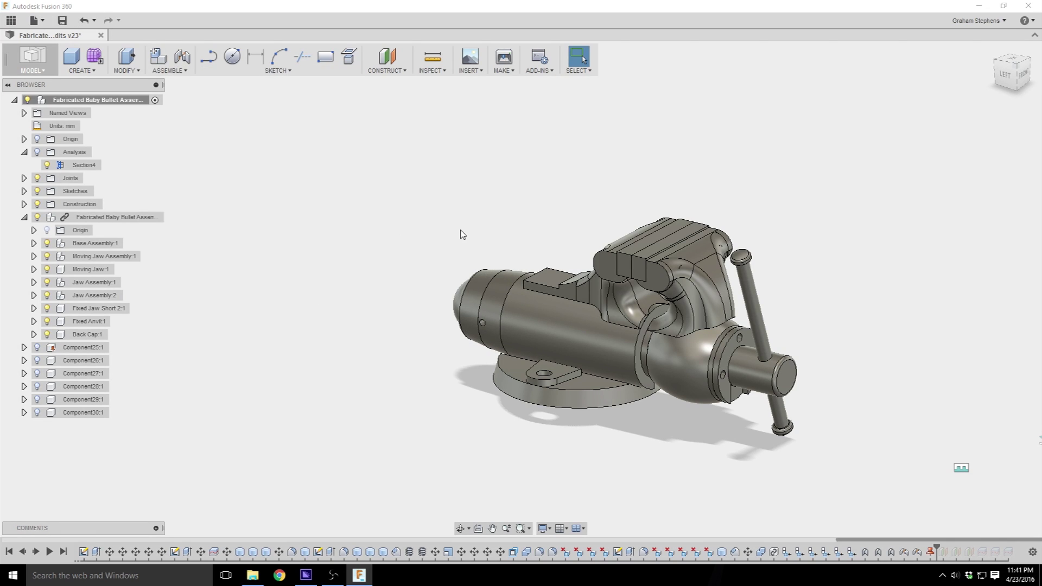
left_click(47, 269)
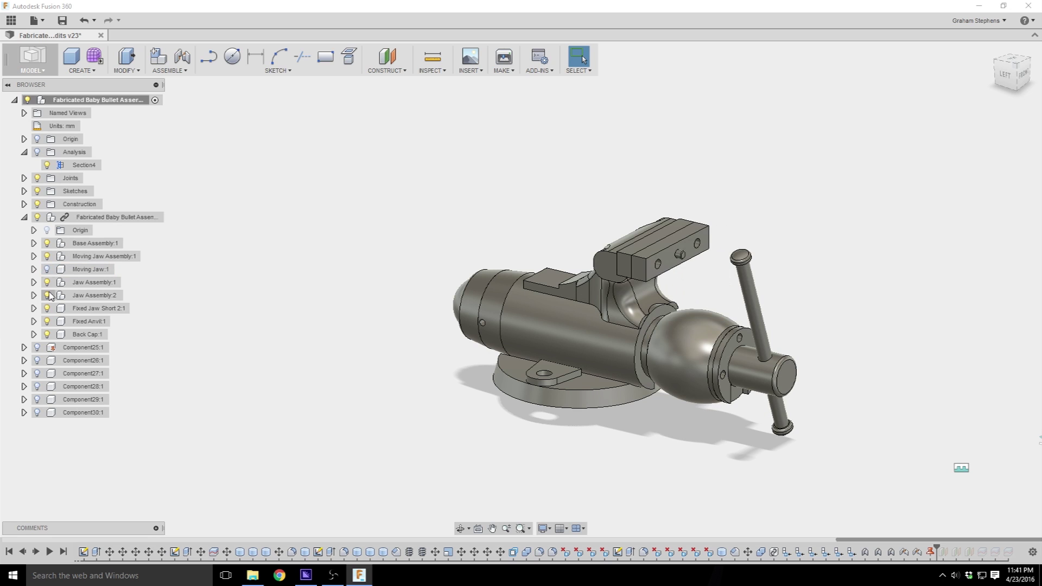
left_click(47, 295)
left_click(46, 295)
left_click(47, 269)
Turn the section analysis on to inspect the vise's internals, then turn it off again
left_click(37, 152)
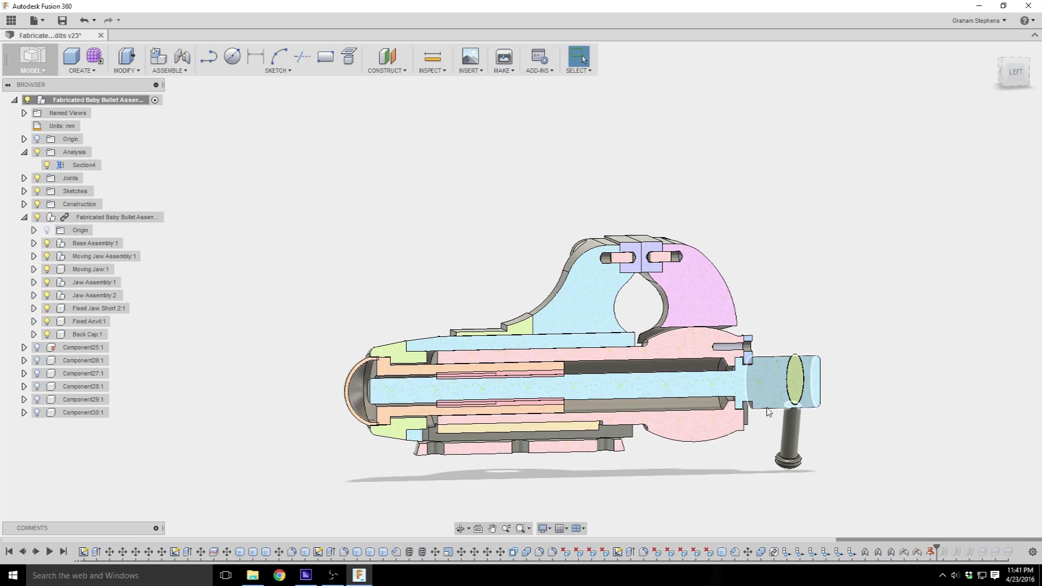
left_click(37, 151)
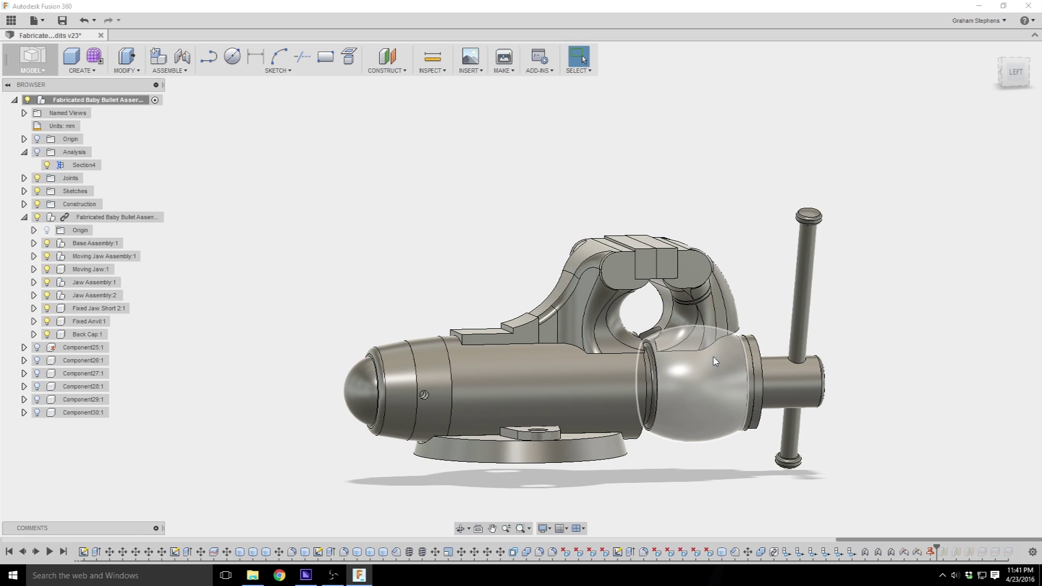
middle_click_drag(755, 374, 720, 353, "shift")
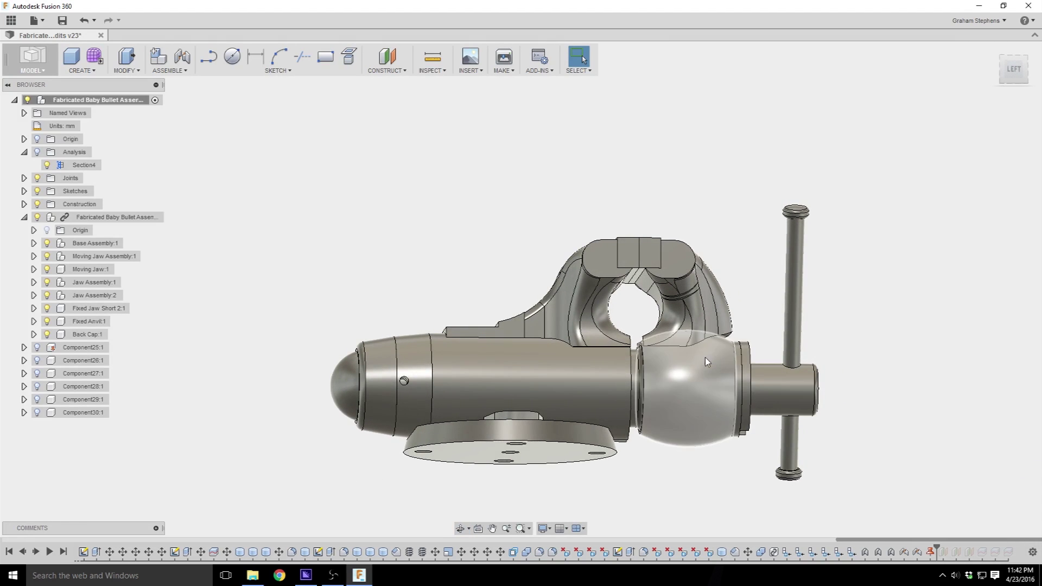
Hide Moving Jaw Assembly:1 to inspect the vise body's open end, then show it again
left_click(47, 255)
middle_click_drag(667, 412, 683, 378, "shift")
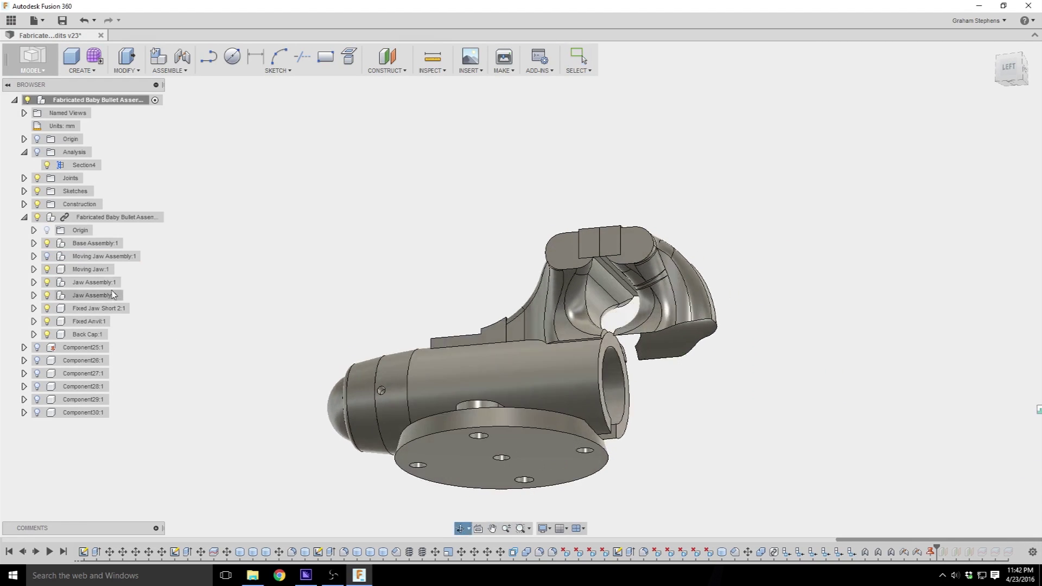
left_click(46, 256)
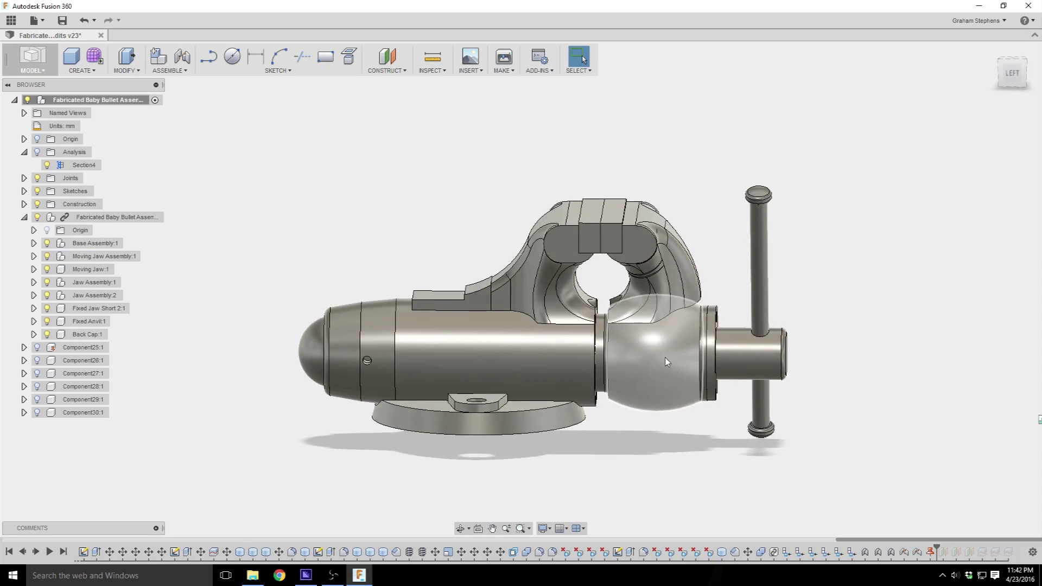
Examine the complete original vise from the front, side and above
middle_click_drag(934, 423, 668, 353, "shift")
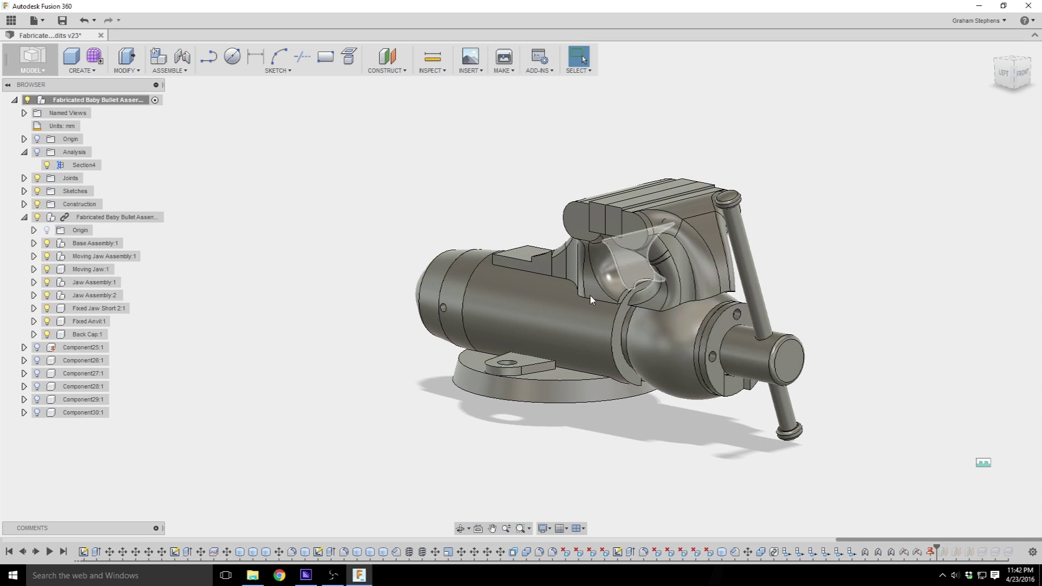
middle_click_drag(708, 377, 687, 404, "shift")
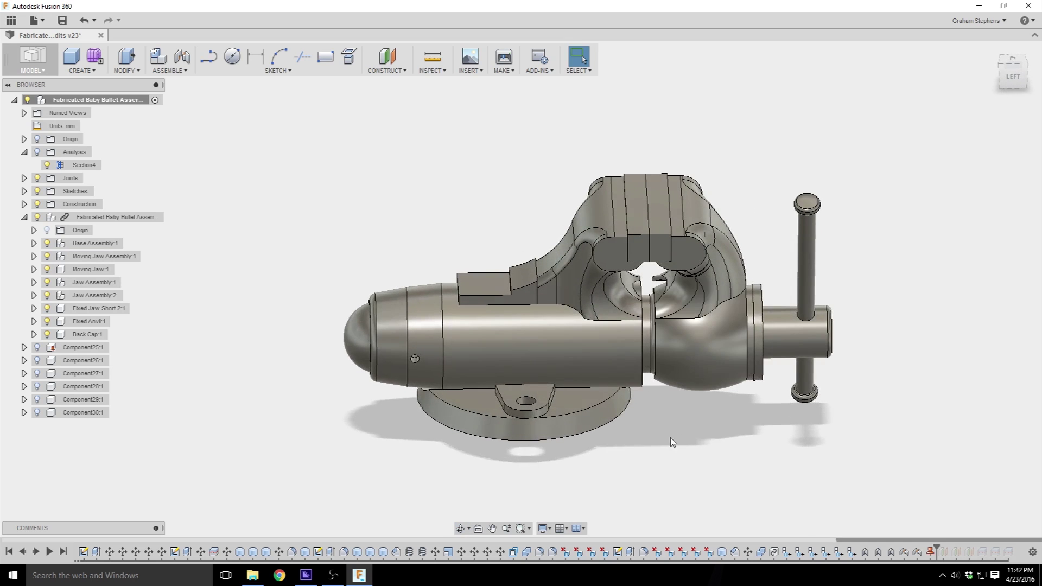
middle_click_drag(670, 442, 593, 435, "shift")
key("Escape")
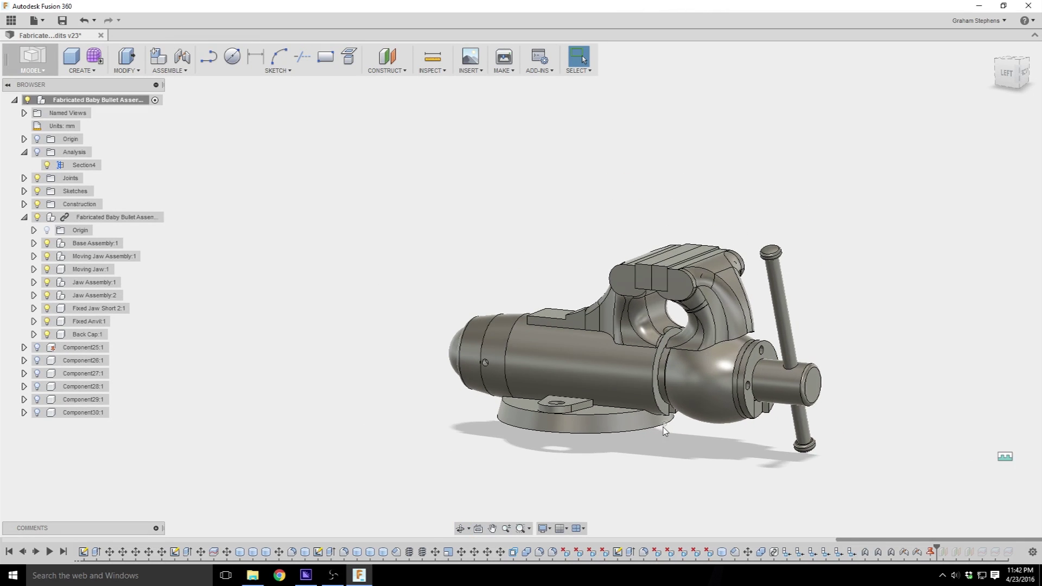
scroll(575, 286, "down", 3)
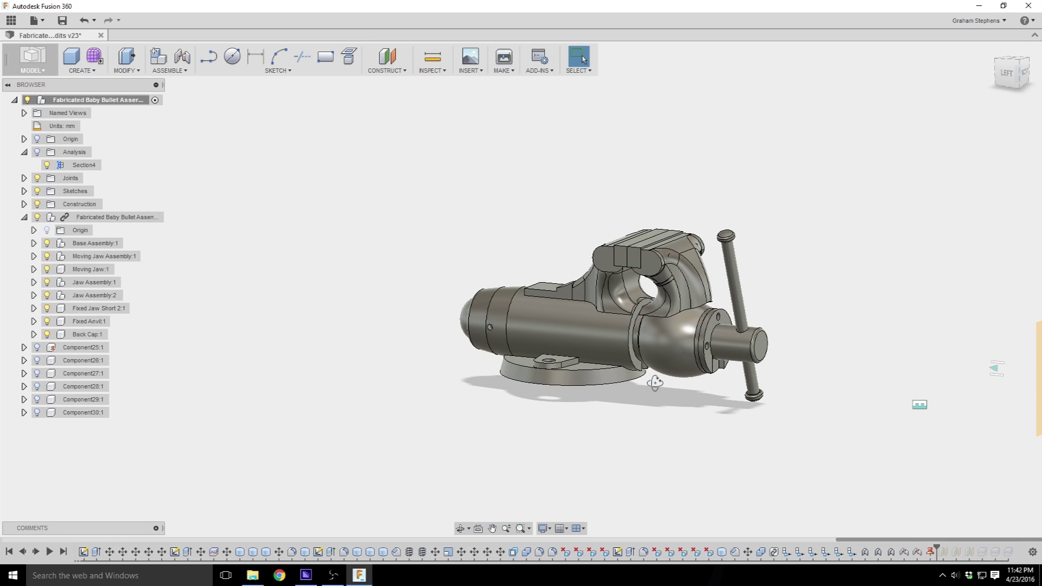
middle_click_drag(655, 383, 681, 396, "shift")
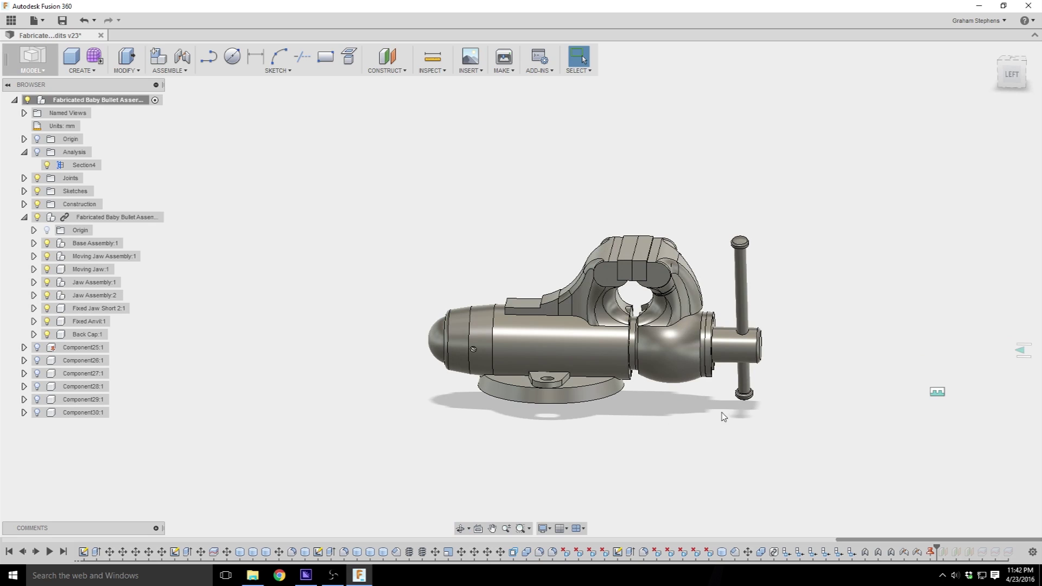
middle_click_drag(645, 395, 630, 386, "shift")
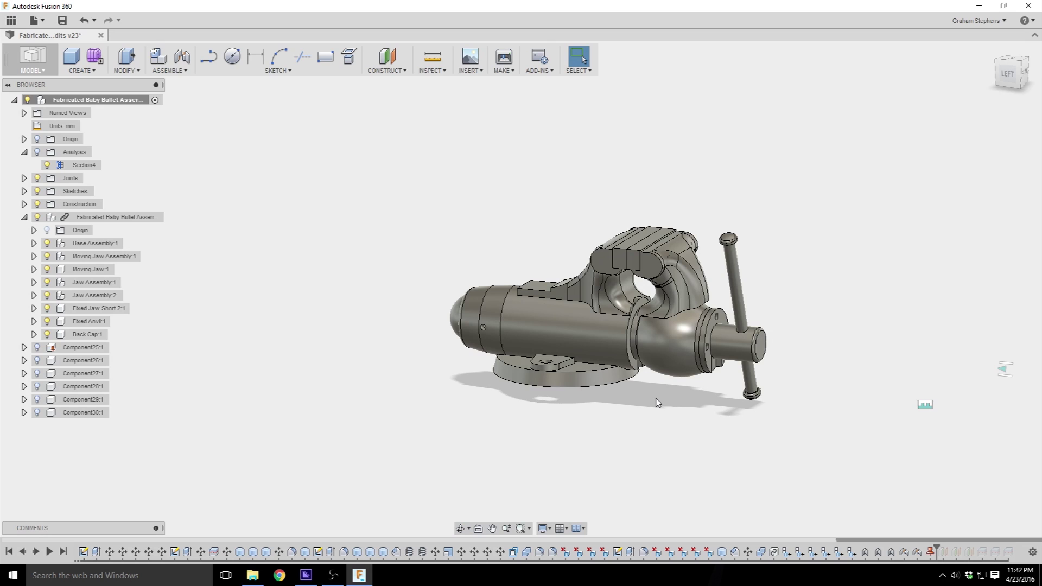
middle_click_drag(655, 402, 521, 369, "shift")
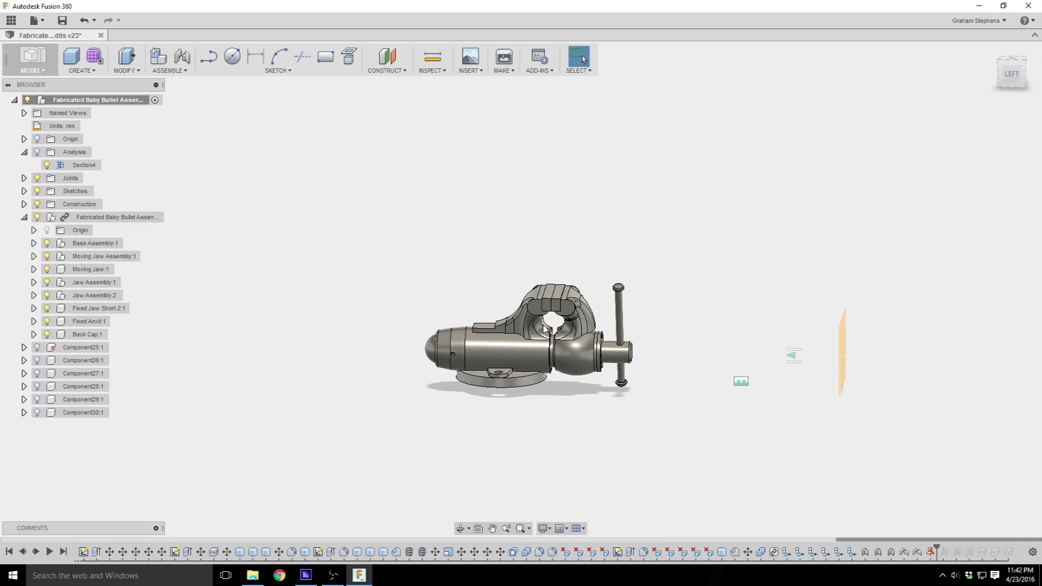
Show Component25:1 through Component30:1 beside the original vise and collapse the linked assembly in the component tree
left_click(36, 347)
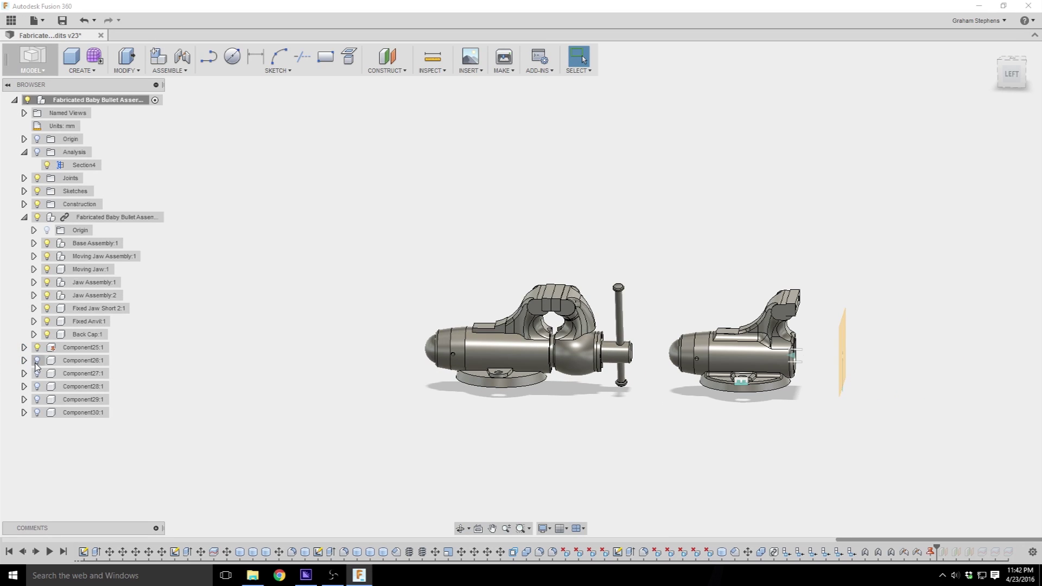
left_click(37, 360)
left_click(37, 373)
left_click(36, 386)
left_click(37, 399)
left_click(37, 412)
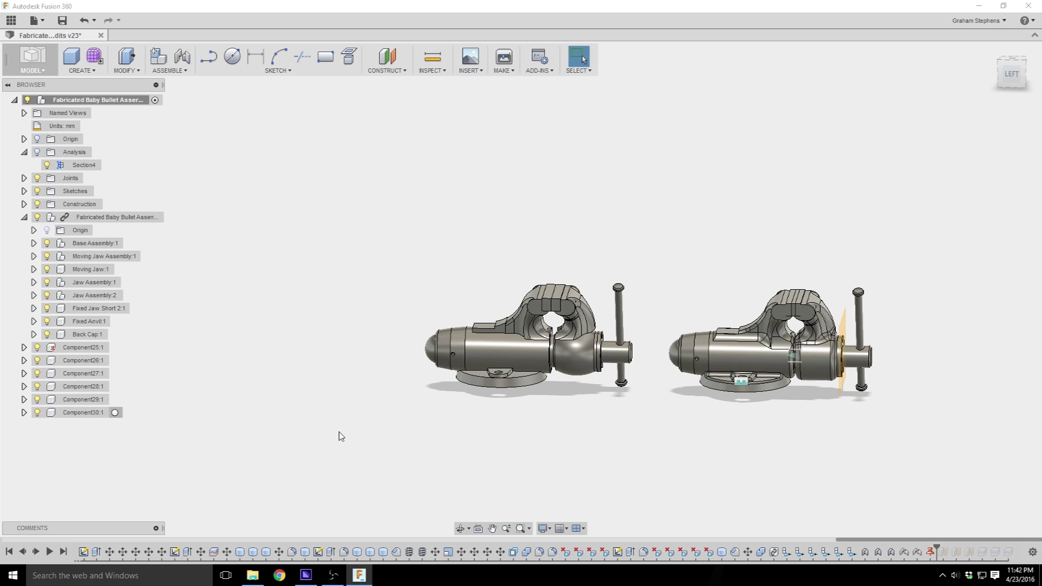
scroll(617, 414, "up", 4)
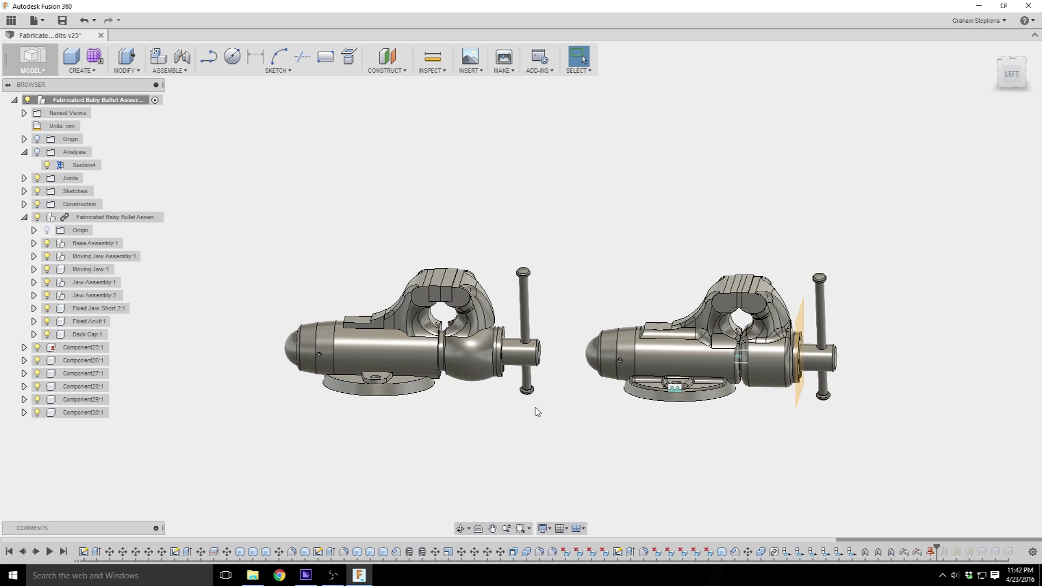
left_click(24, 217)
scroll(638, 404, "up", 3)
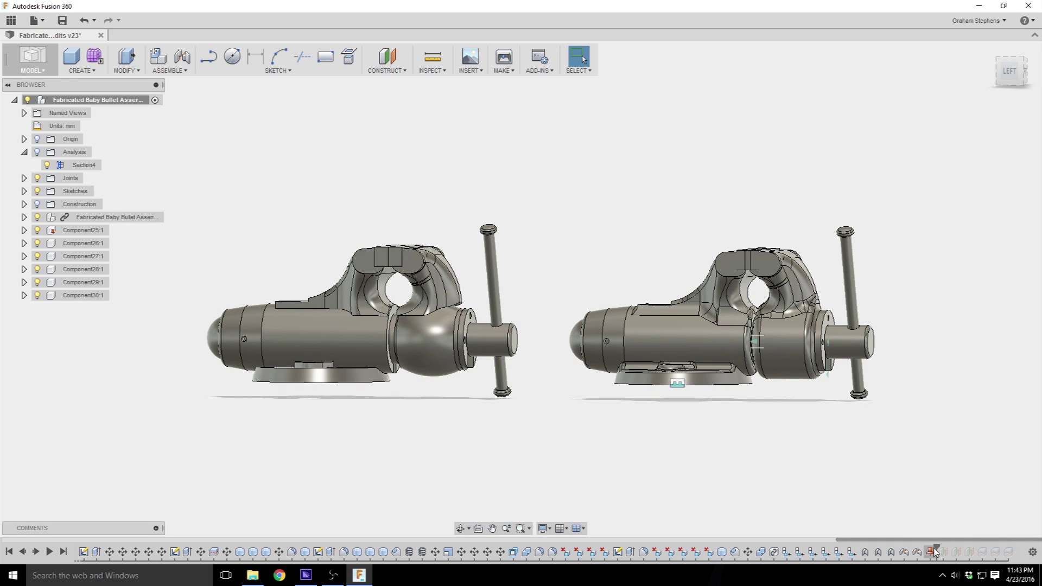
Roll the design history back to its first feature and replay the early features that reshape the front housing
left_click_drag(934, 551, 62, 553)
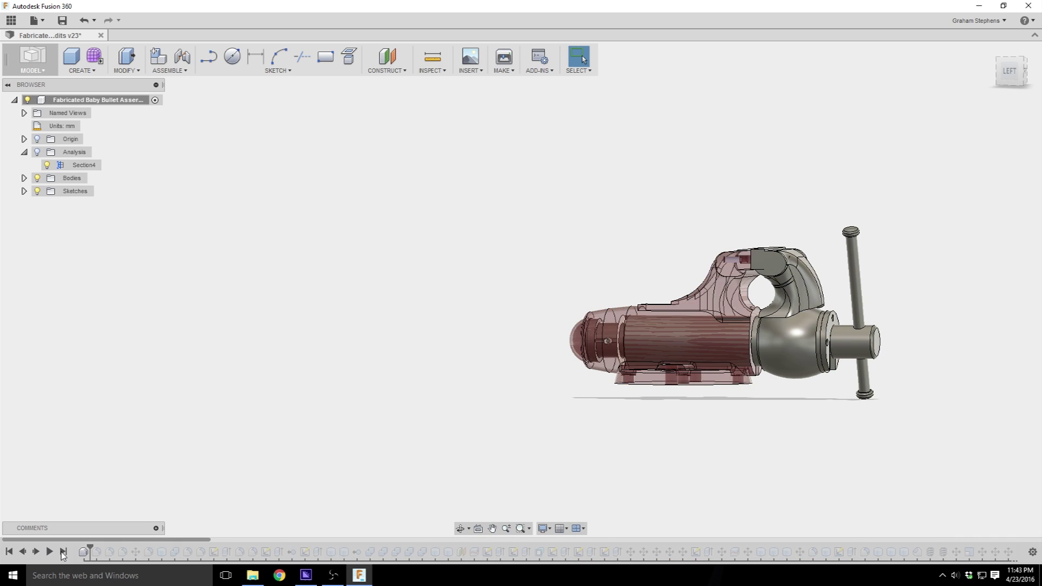
left_click(63, 552)
mouse_move(542, 352)
middle_mouse_down("shift")
mouse_move(520, 415)
mouse_move(486, 445)
middle_mouse_up("shift")
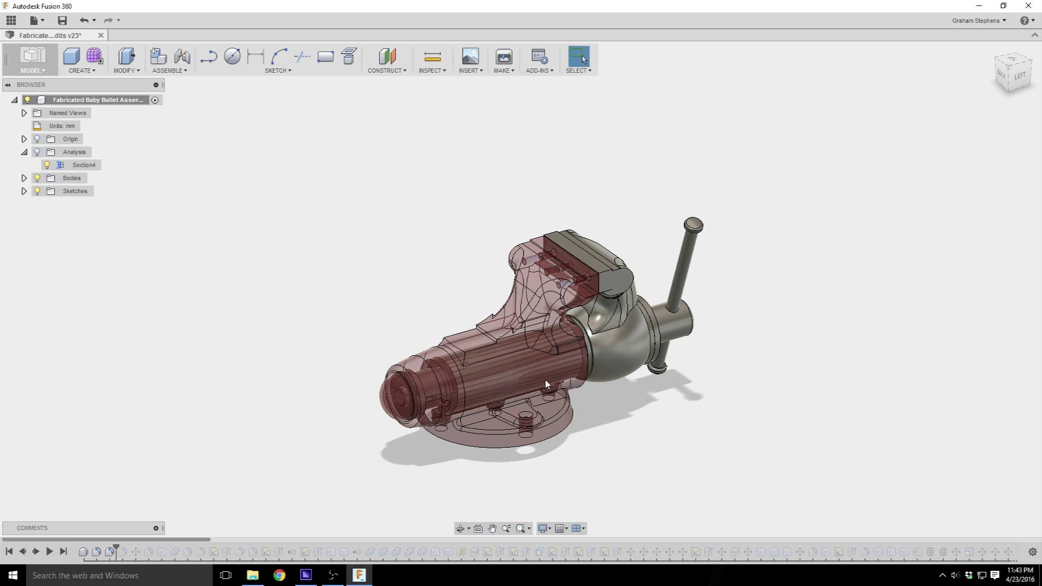
left_click(36, 552)
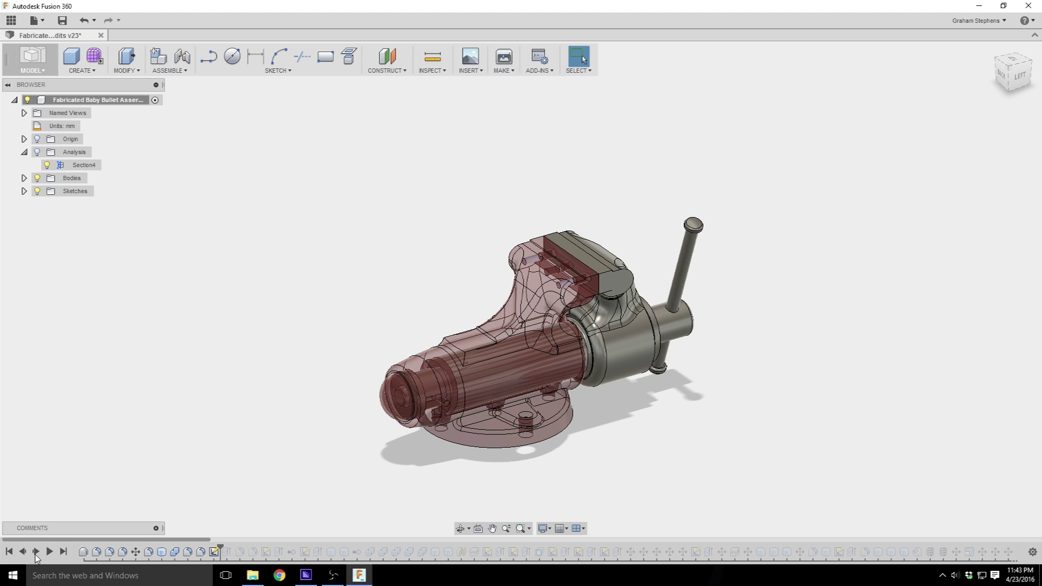
Turn on the section analysis and replay the history through the combine features, examining the merged bodies in cross-section
middle_click_drag(337, 430, 377, 449, "shift")
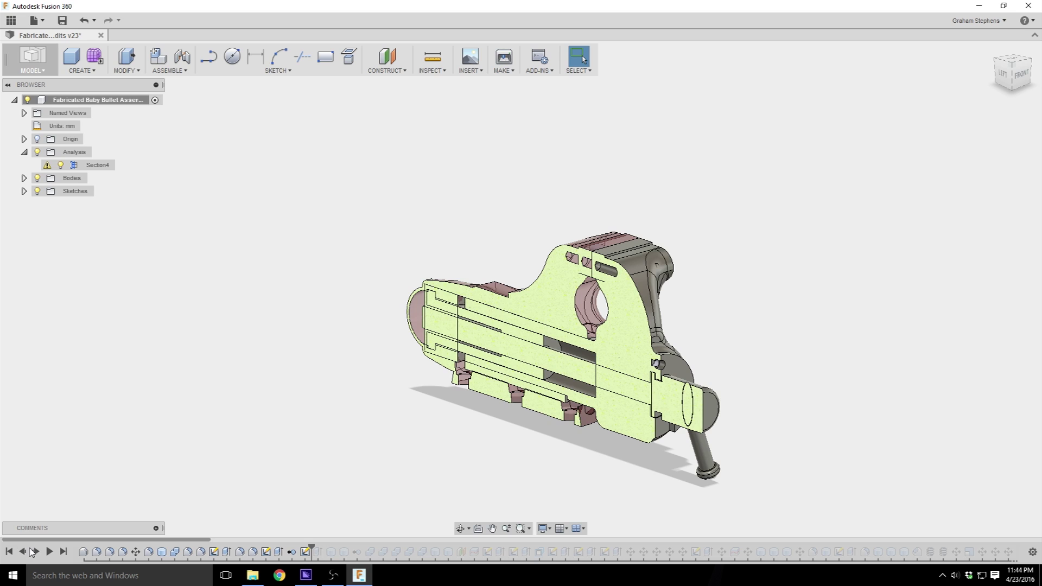
left_click(30, 549)
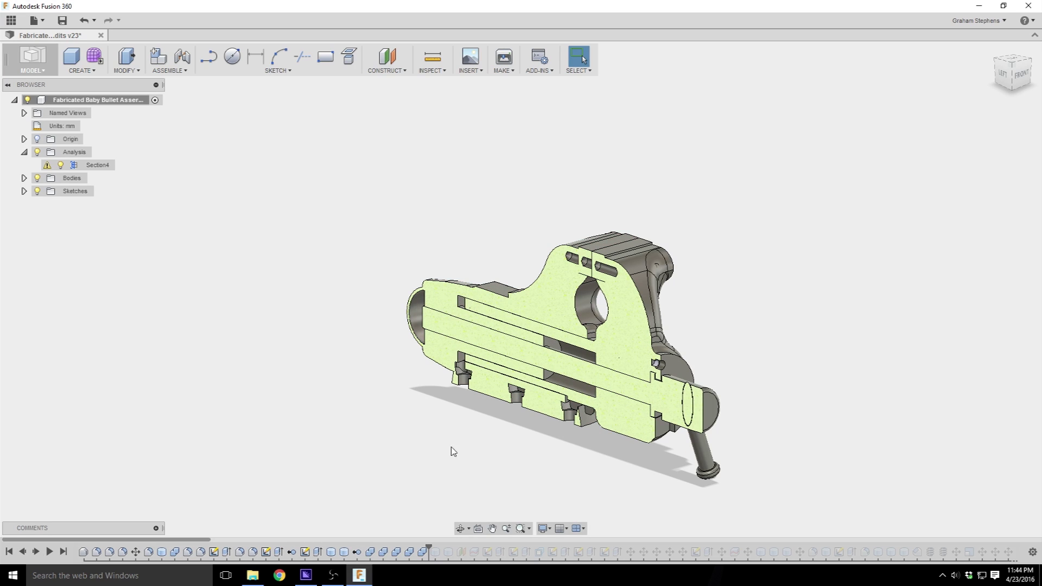
scroll(452, 448, "up", 6)
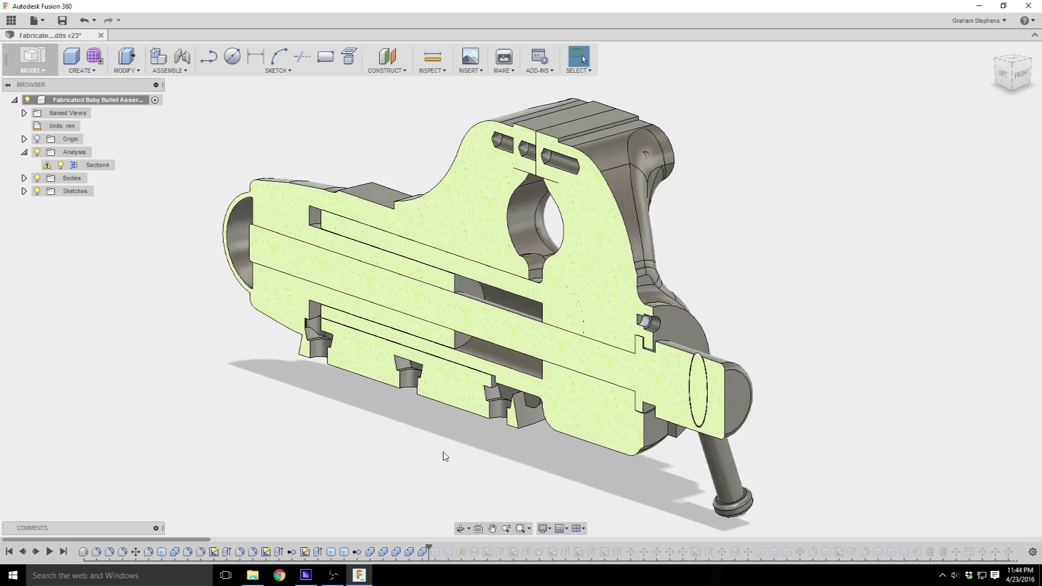
middle_click_drag(444, 456, 686, 374, "shift")
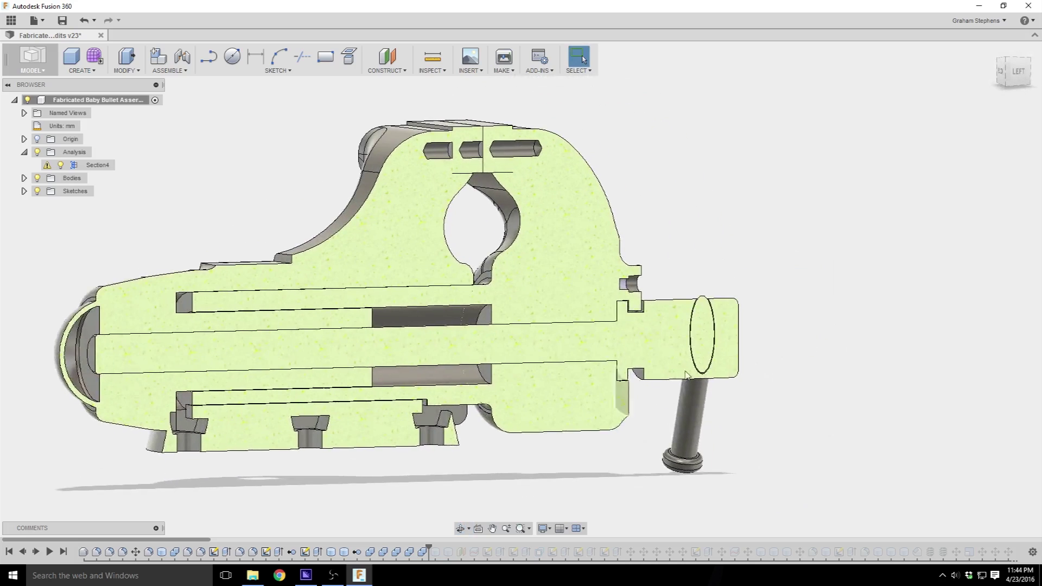
scroll(631, 398, "up", 2)
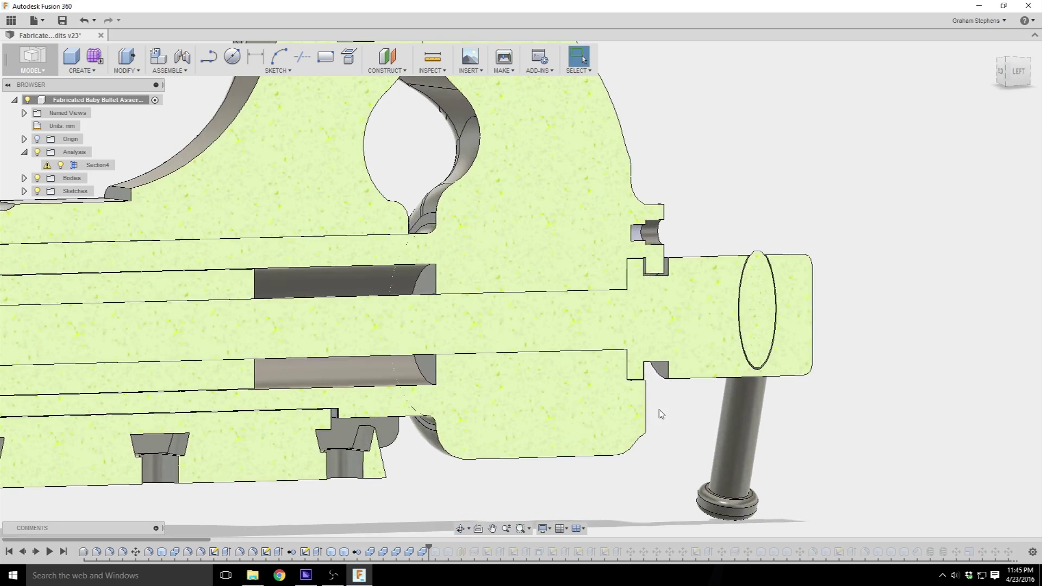
middle_click_drag(661, 414, 533, 392, "shift")
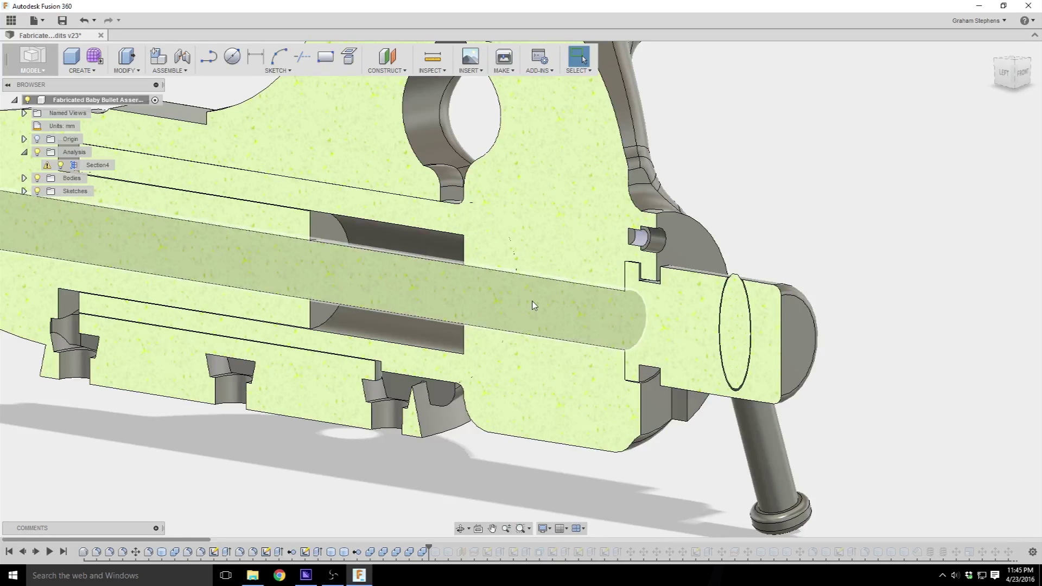
Replay the features that add clearance around the spindle and a bolt hole through the front retaining plate, inspecting them in section
left_click(36, 551)
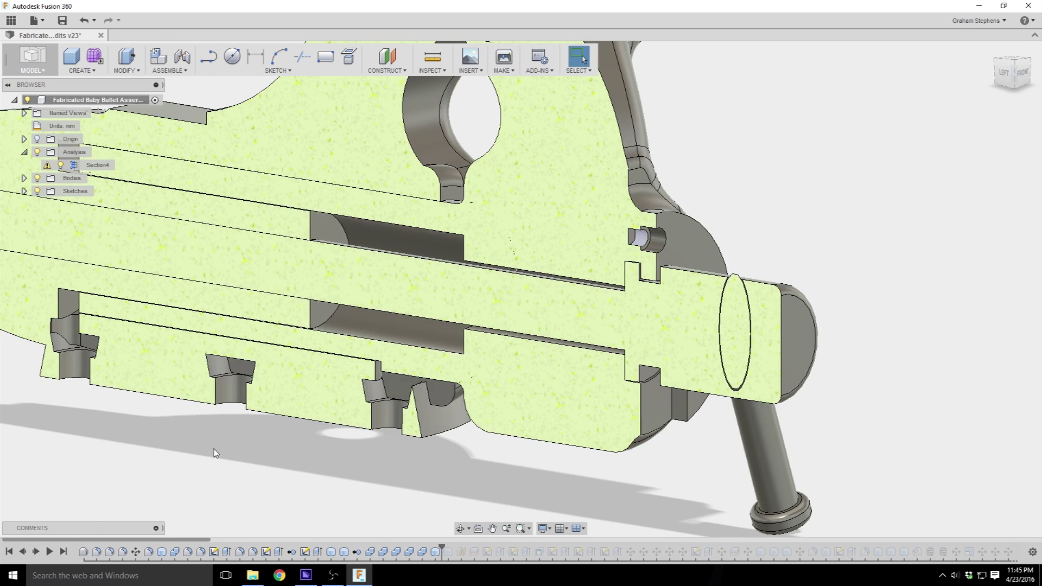
left_click(36, 553)
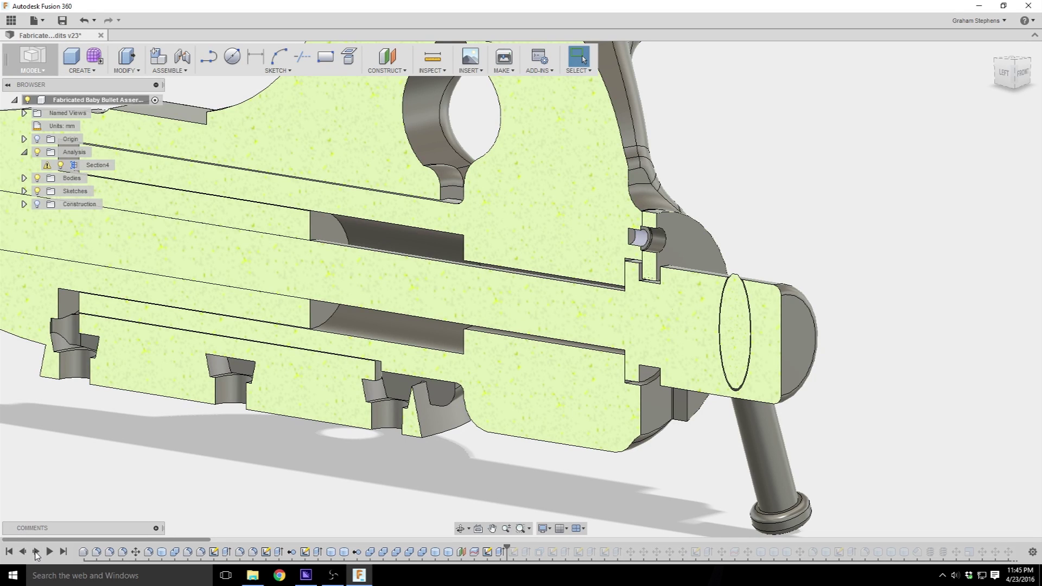
left_click(36, 552)
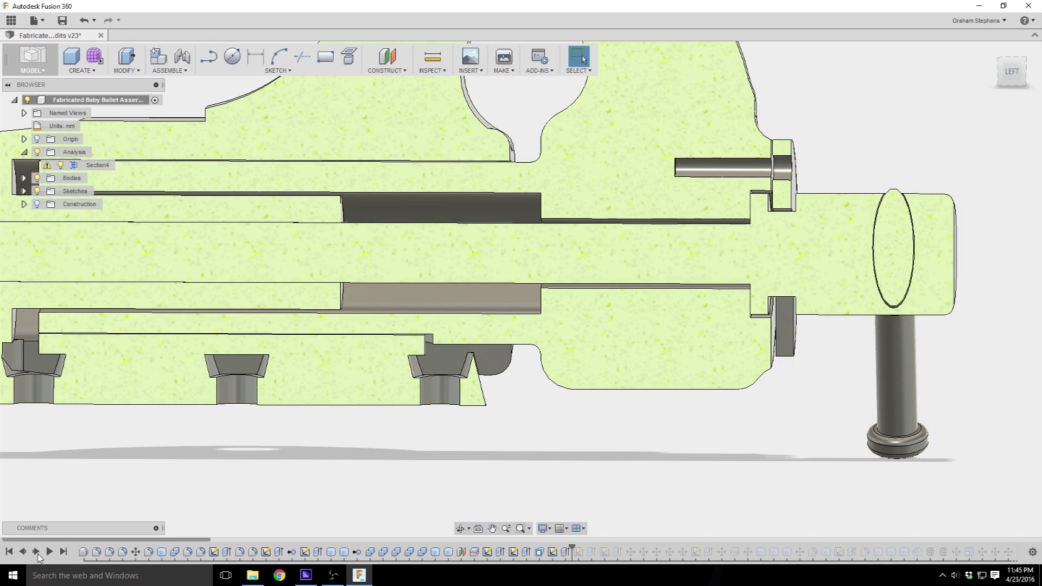
middle_click_drag(763, 168, 632, 224, "shift")
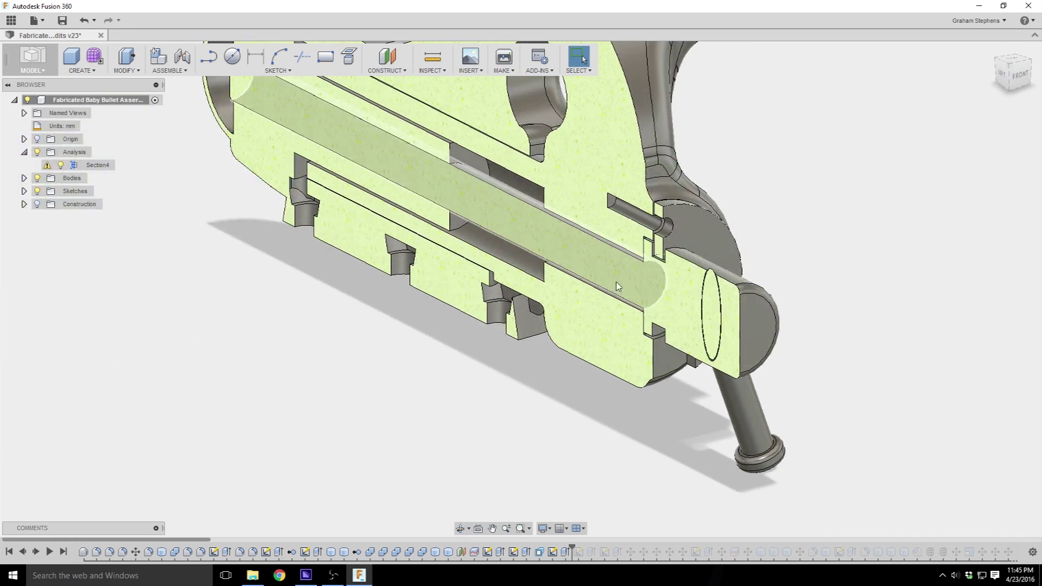
Replay the features that move the spindle out of the vise body and back into place
left_click(37, 556)
mouse_move(244, 399)
middle_mouse_down("shift")
mouse_move(400, 429)
mouse_move(466, 369)
mouse_move(490, 408)
middle_mouse_up("shift")
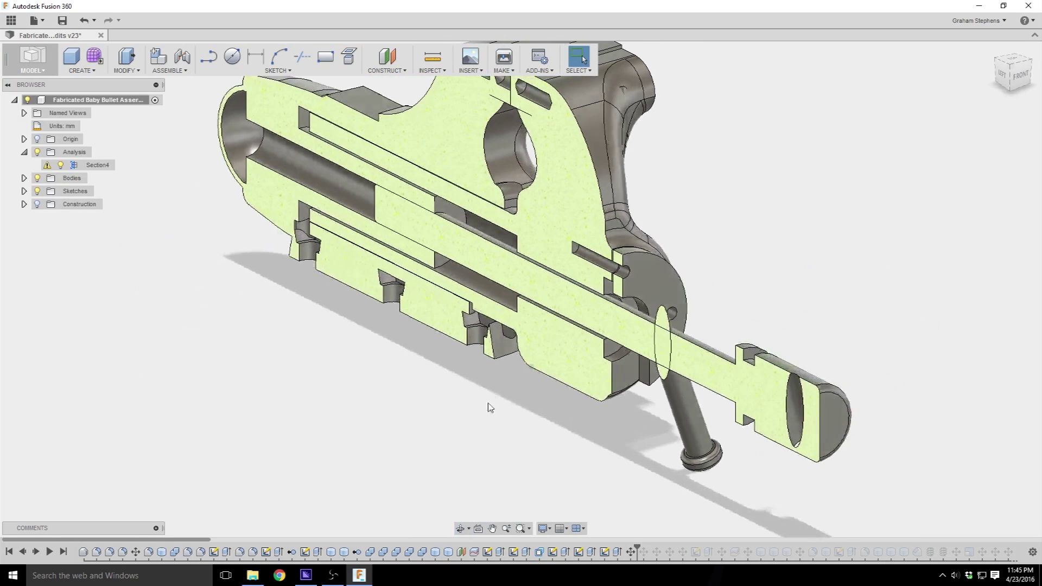
left_click(37, 552)
left_click(37, 552)
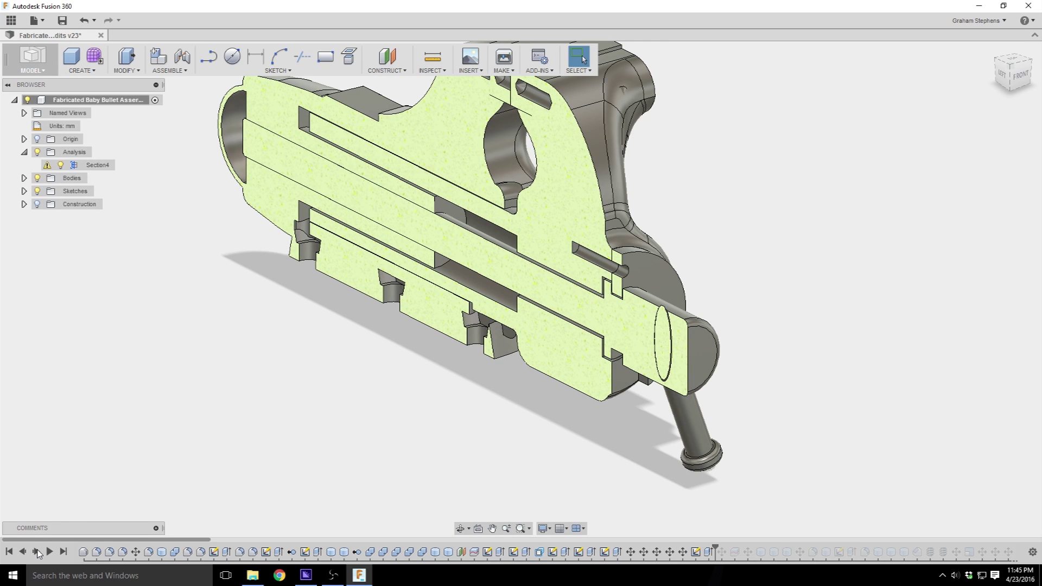
Replay the following features and examine the clearance around the spindle's rear end in cross-section
left_click(37, 552)
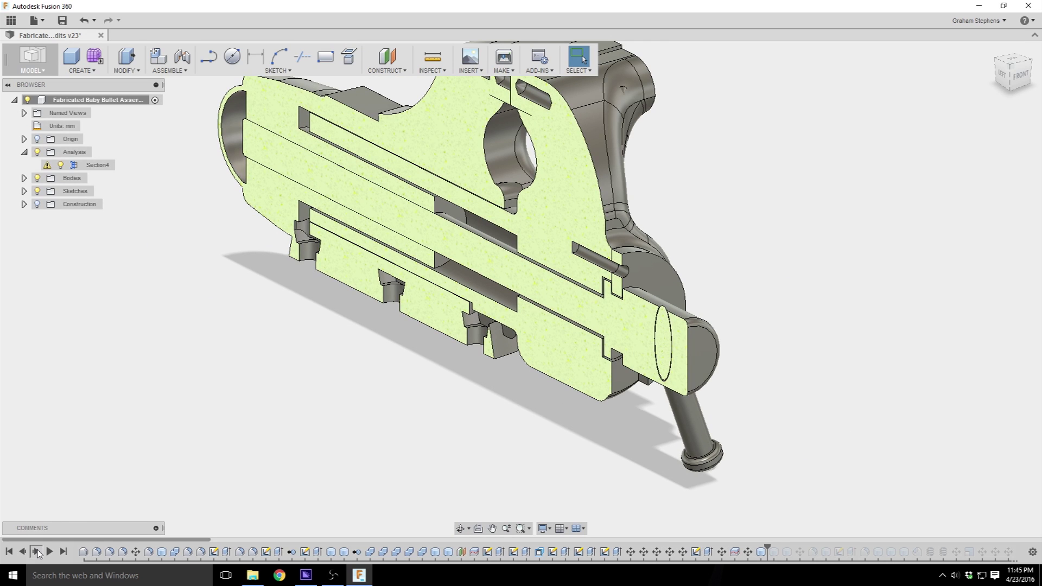
left_click(36, 552)
mouse_move(136, 402)
middle_mouse_down("shift")
mouse_move(244, 369)
mouse_move(373, 308)
middle_mouse_up("shift")
key("Escape")
scroll(472, 272, "up", 2)
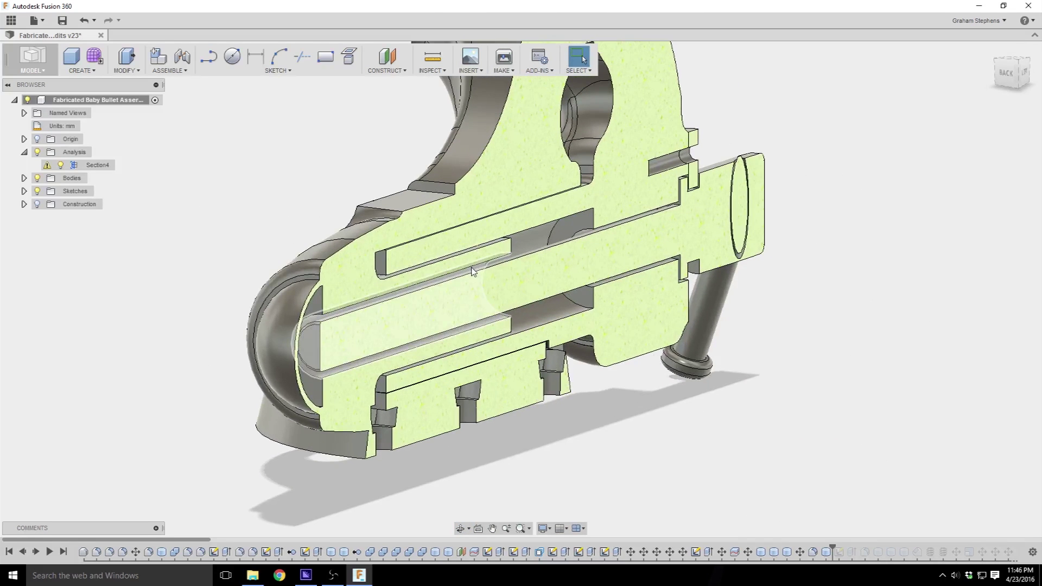
Replay the history through the spindle's thread features and inspect the thread feature's settings without changing them
left_click(522, 280)
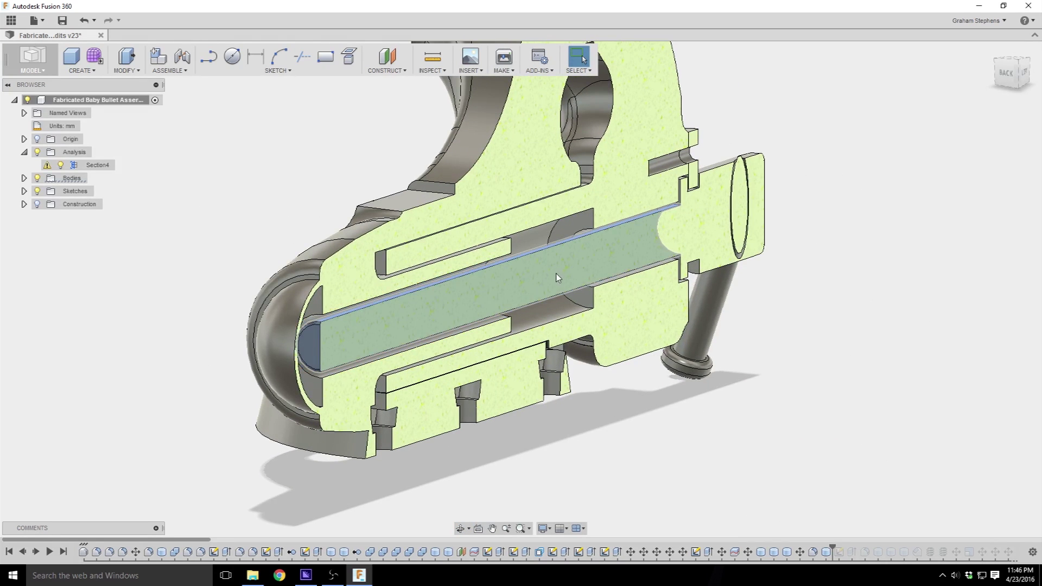
left_click(37, 553)
left_click(37, 552)
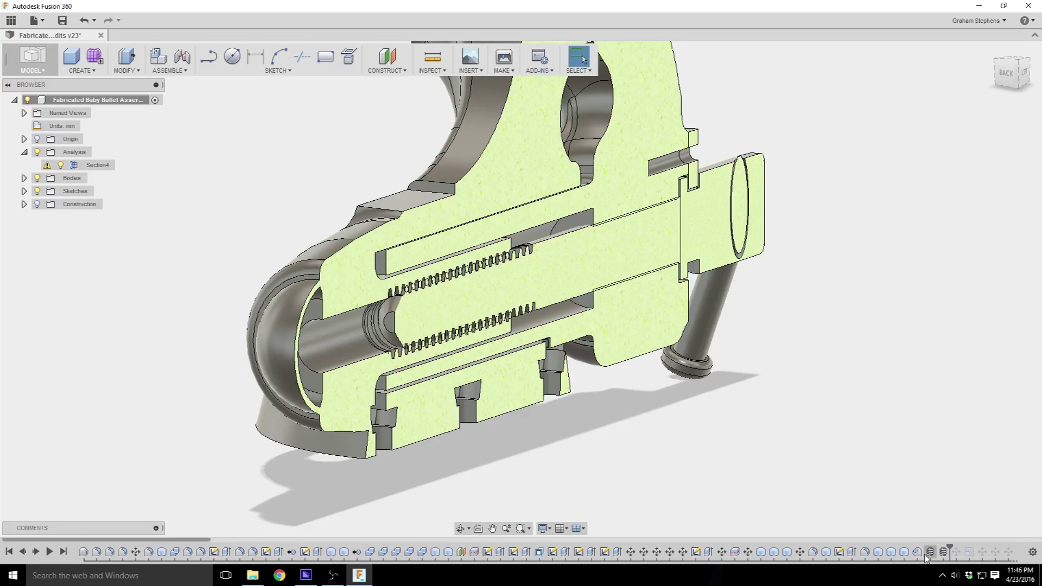
double_click(928, 553)
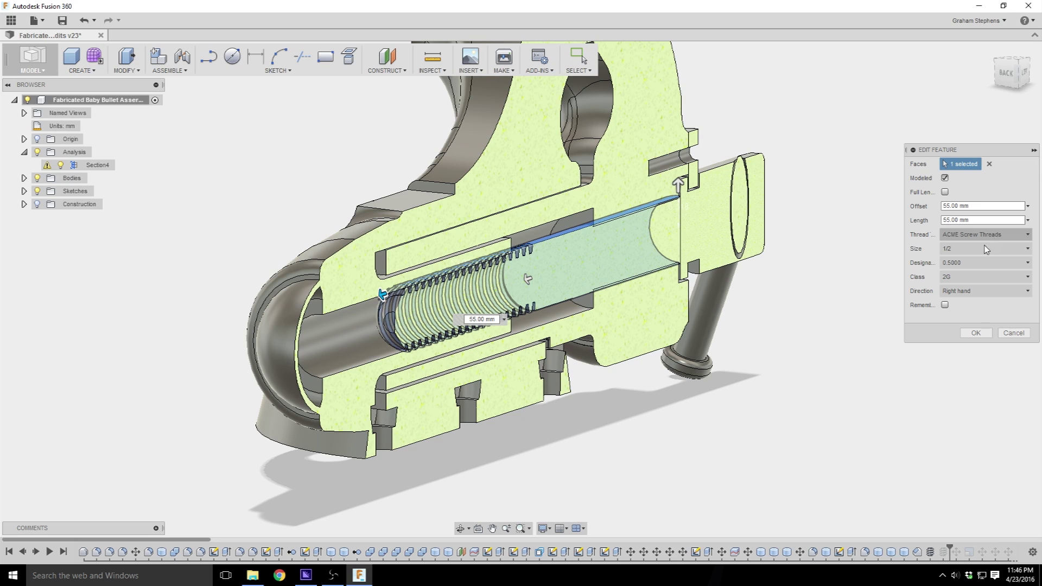
left_click(1013, 332)
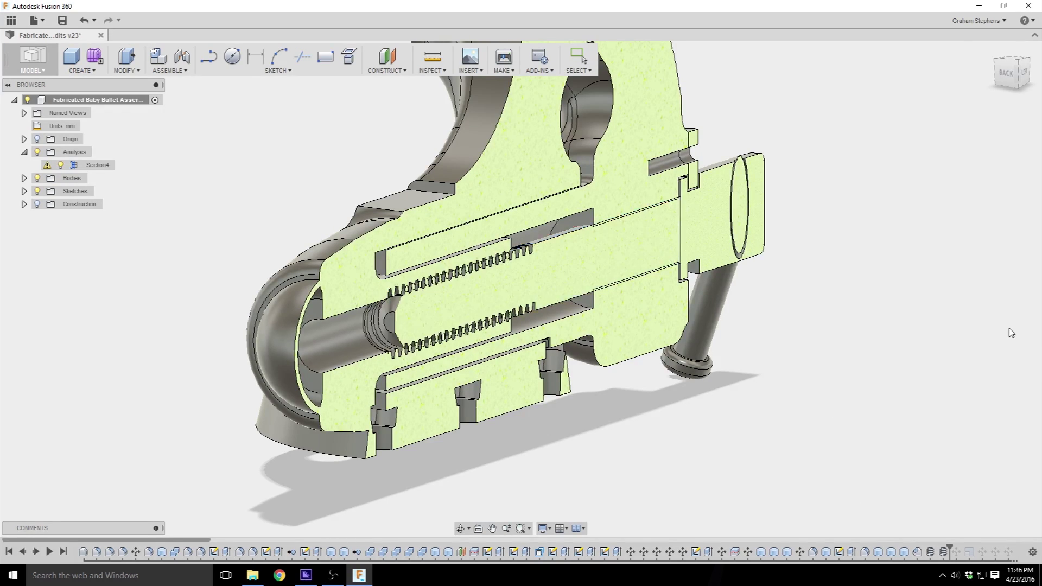
Replay the following features that reposition the threaded spindle inside the vise body
middle_click_drag(1009, 327, 521, 408, "shift")
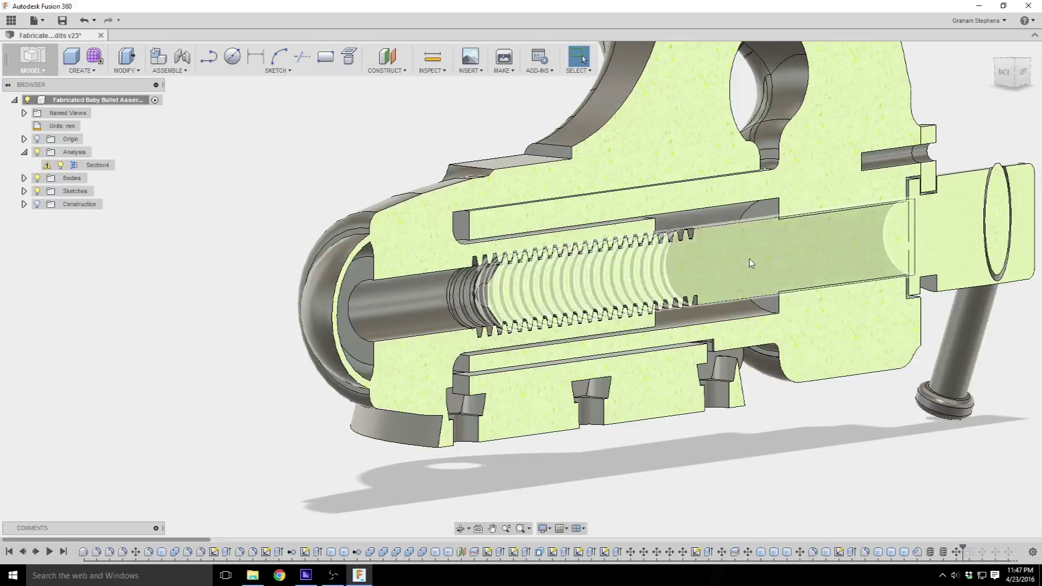
left_click(742, 263)
left_click(34, 552)
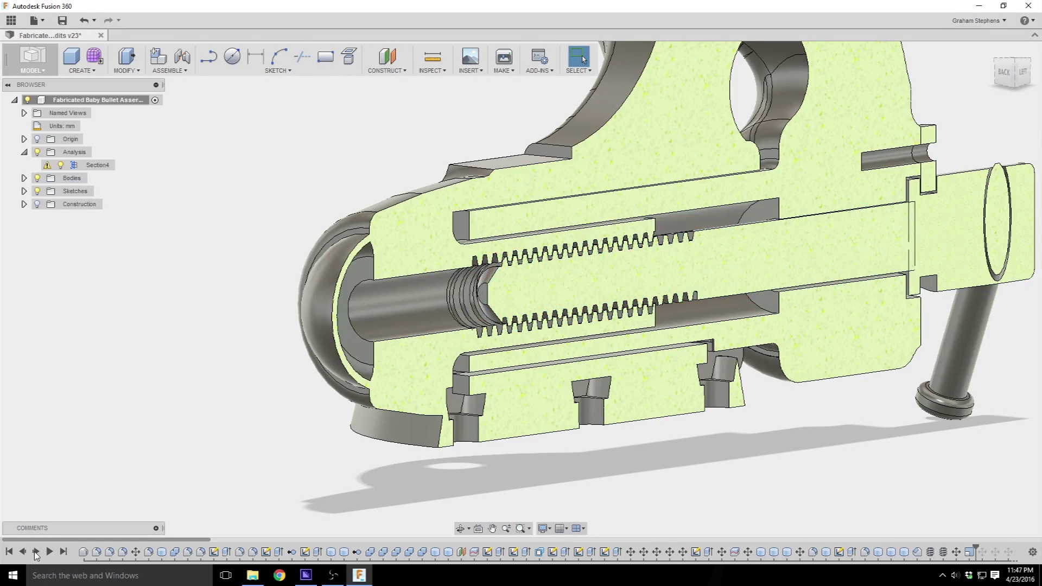
left_click(35, 551)
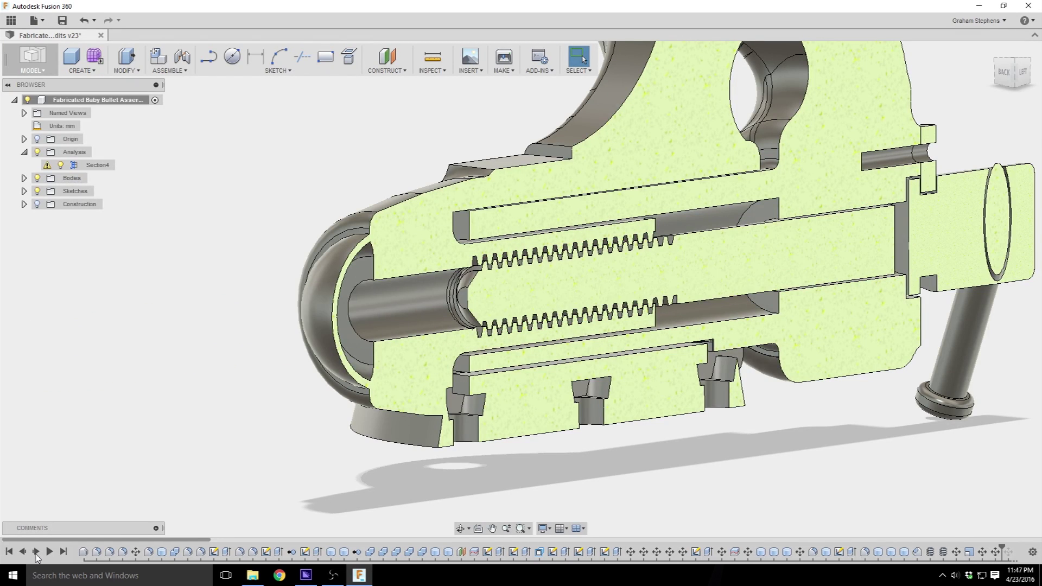
scroll(748, 505, "up", 3)
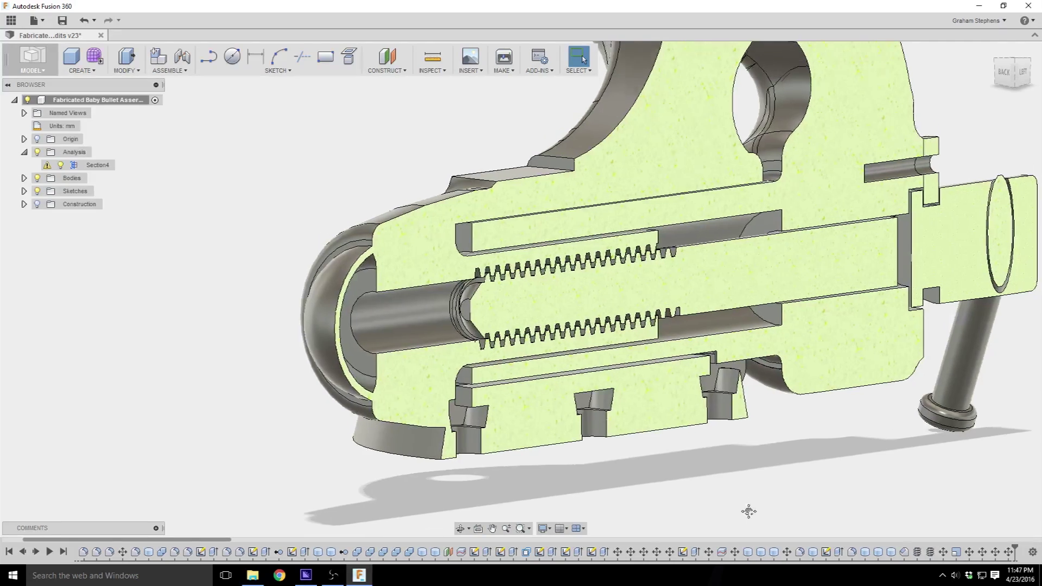
Examine the engagement between the spindle thread and the body thread up close, and the whole vise in cross-section
middle_click_drag(752, 464, 692, 446, "shift")
scroll(555, 340, "up", 6)
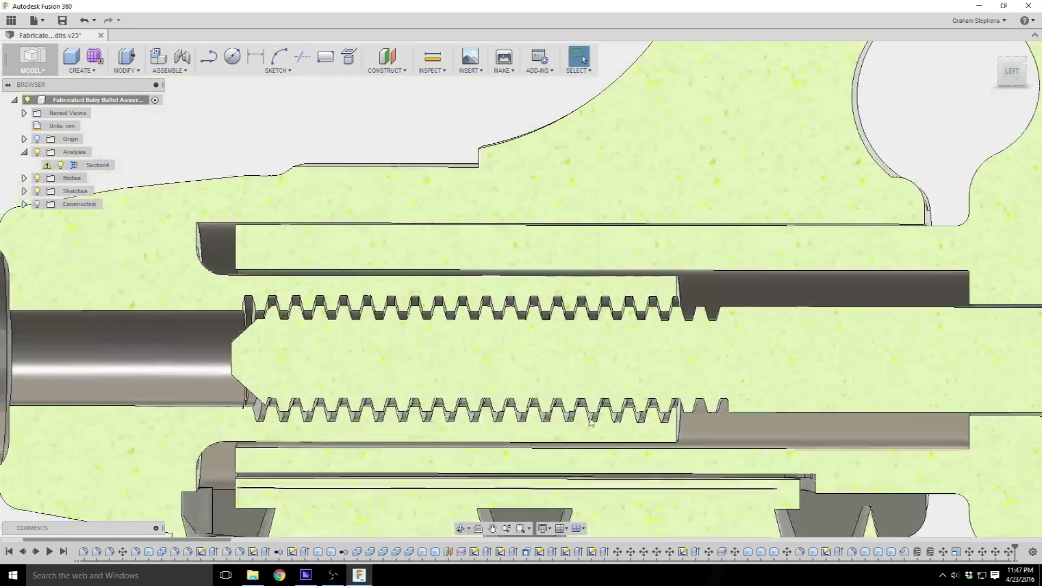
middle_click_drag(555, 340, 571, 316, "shift")
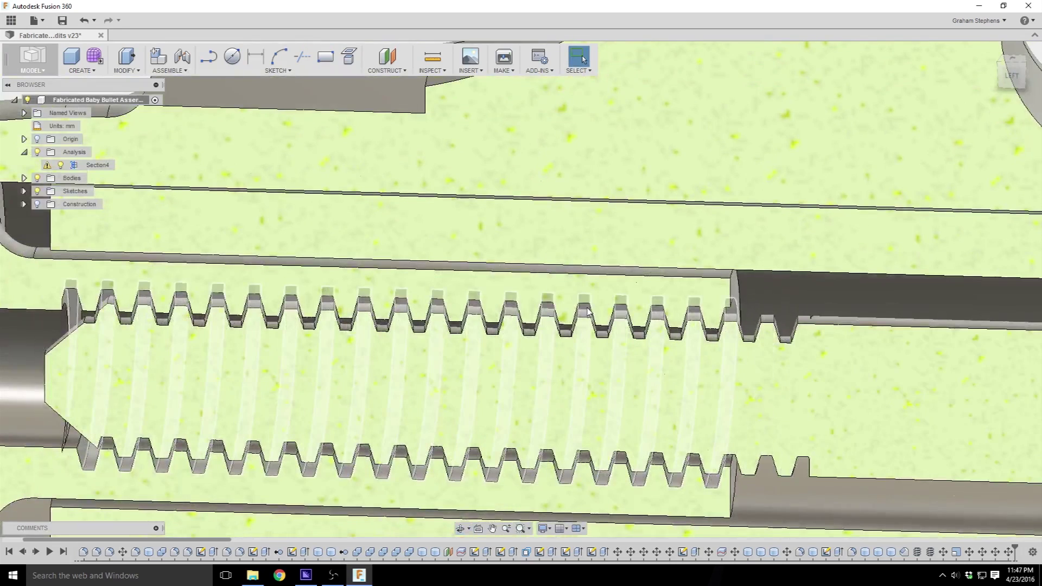
scroll(588, 312, "down", 8)
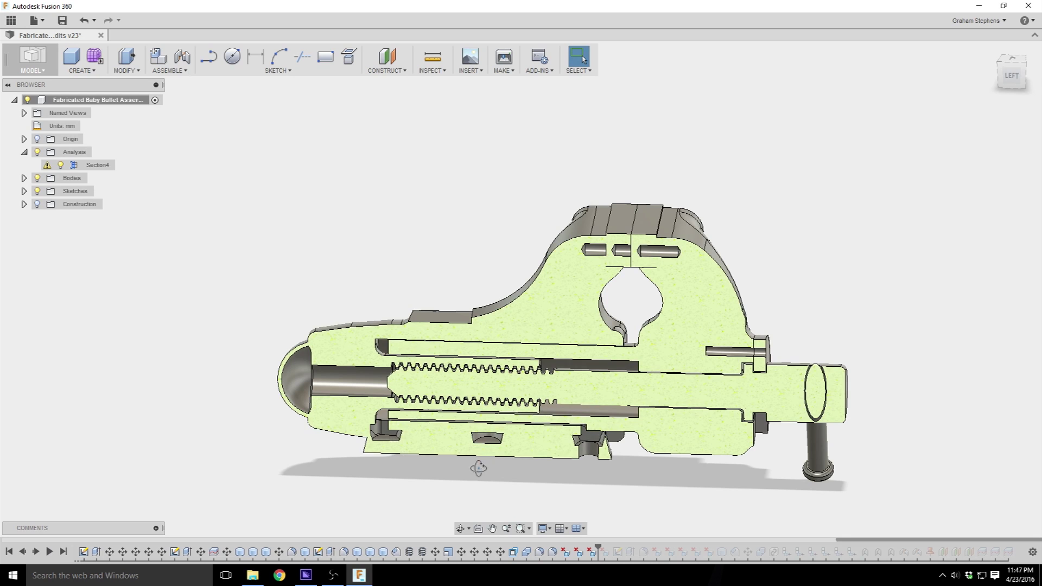
middle_click_drag(477, 467, 552, 459, "shift")
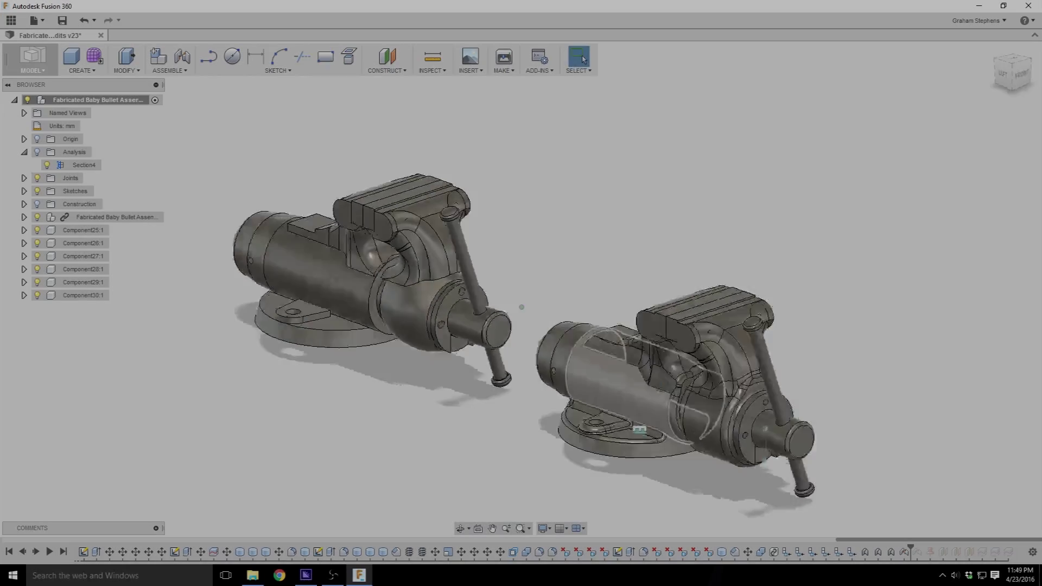
Turn on component color coding and compare the original and modified vises from several angles
middle_click_drag(521, 307, 342, 337, "shift")
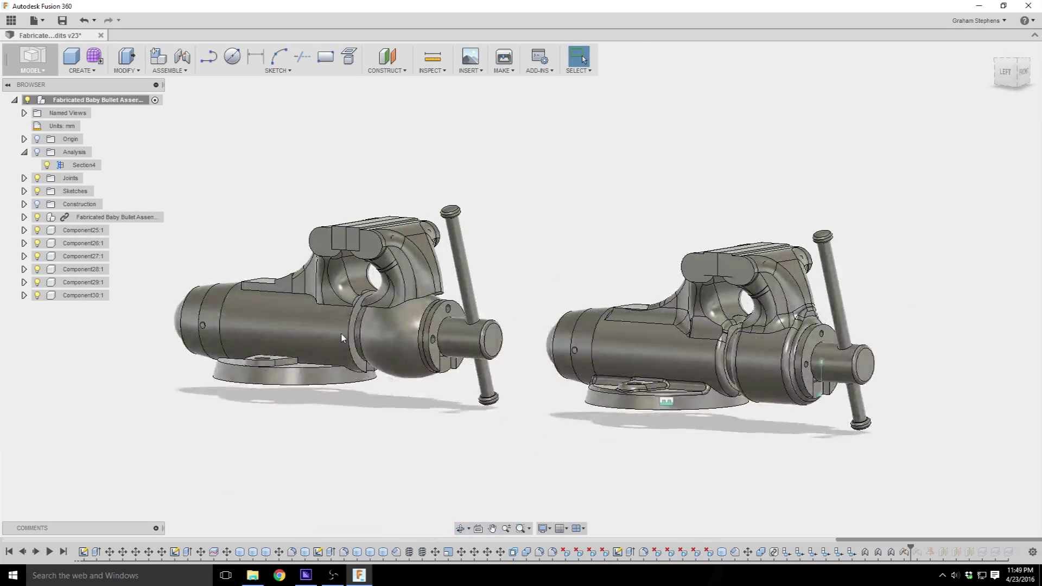
key("shift+n")
middle_click_drag(526, 458, 467, 460, "shift")
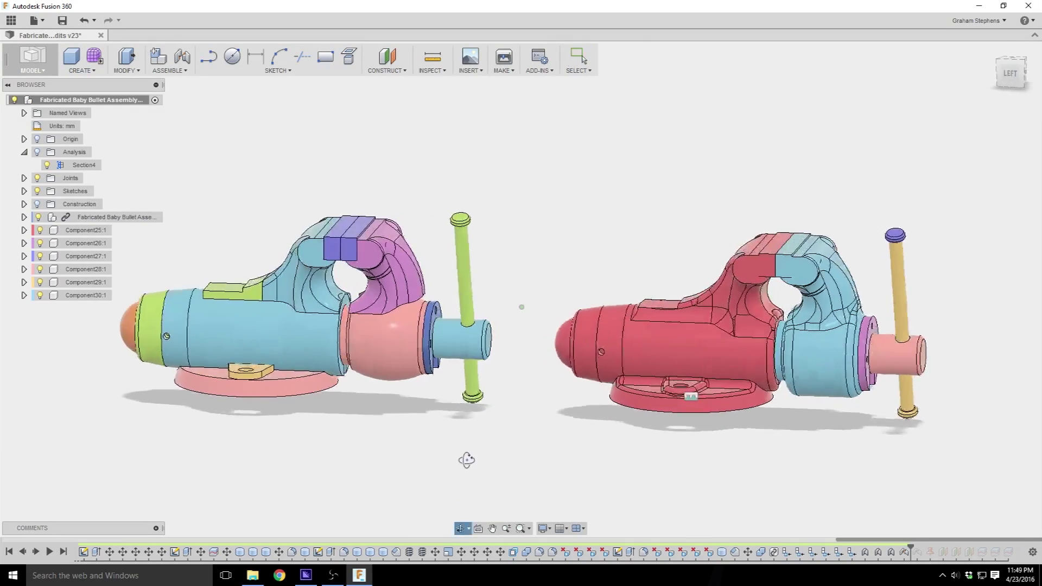
middle_click_drag(708, 398, 555, 413, "shift")
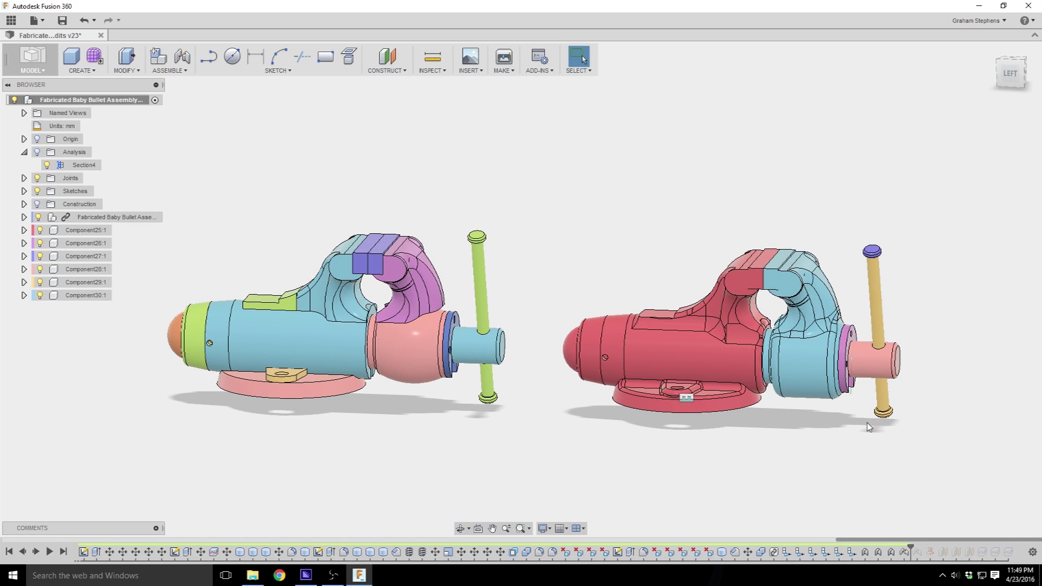
middle_click_drag(870, 428, 862, 435, "shift")
middle_click_drag(925, 384, 899, 387)
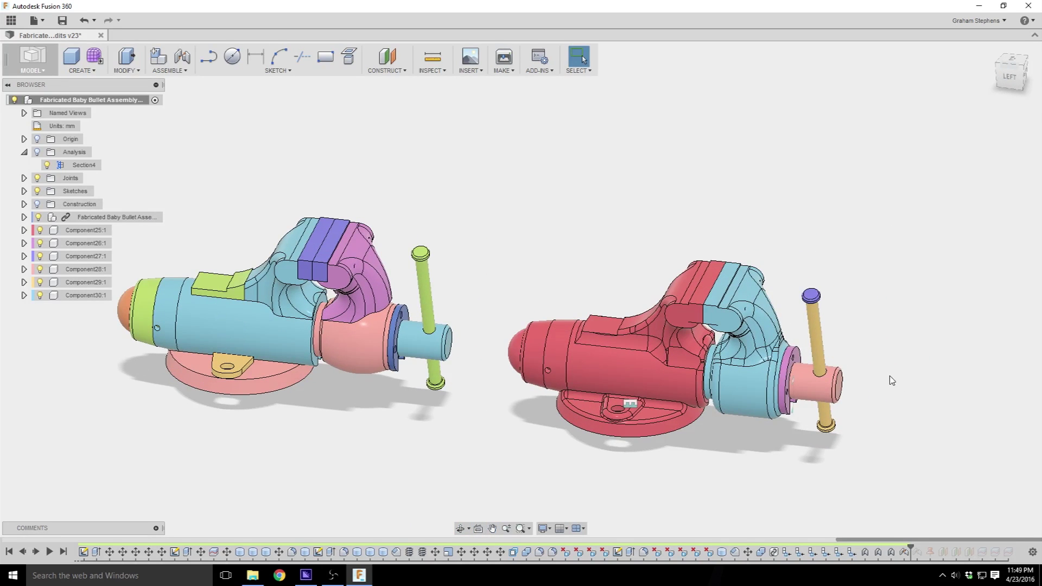
scroll(874, 358, "up", 3)
middle_click_drag(853, 332, 706, 276)
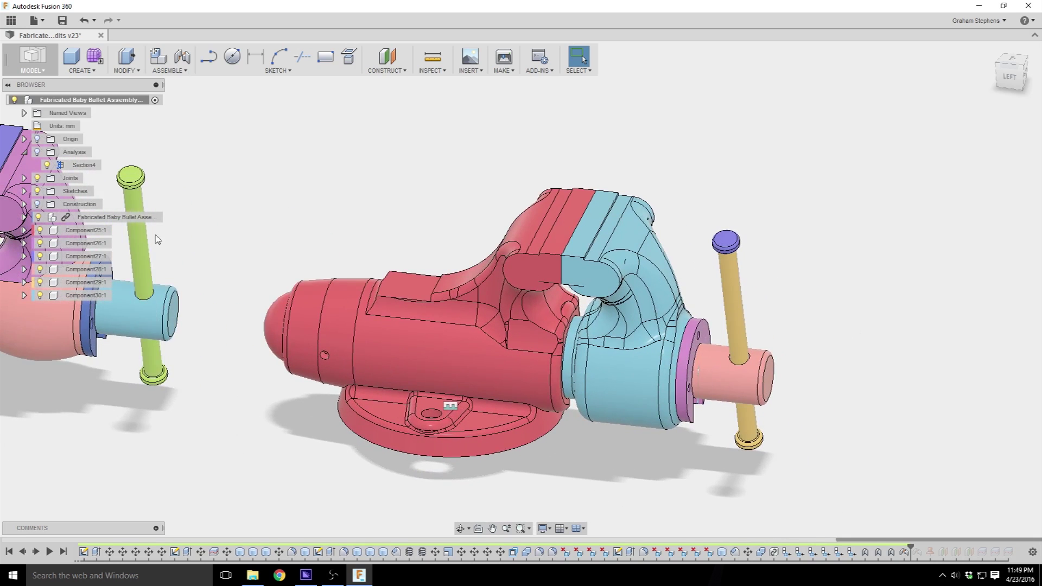
Move the modified vise's handle parts to test how they are jointed, viewing the spindle head from both sides
left_click_drag(715, 241, 725, 242)
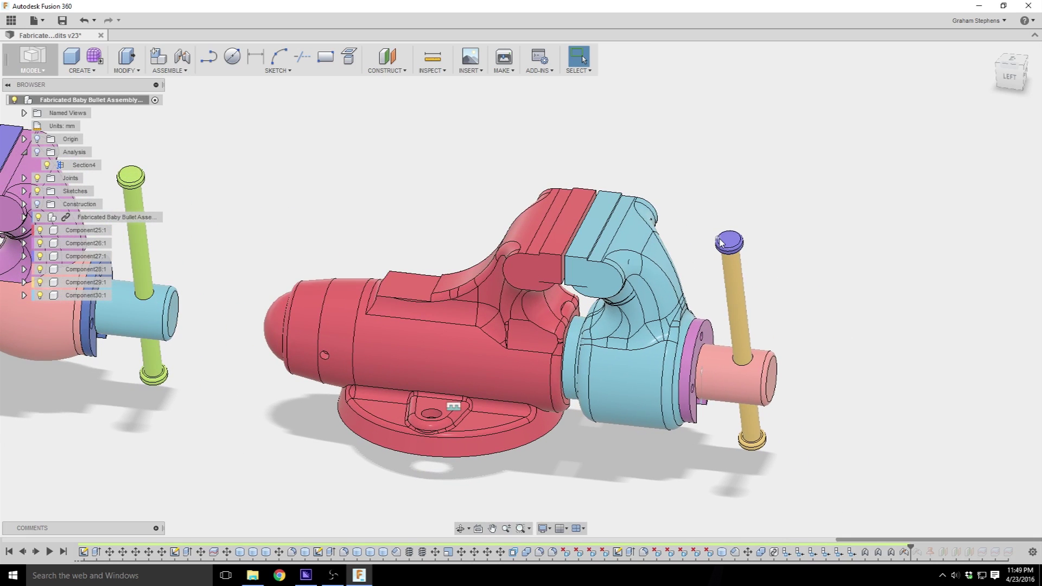
scroll(760, 244, "up", 4)
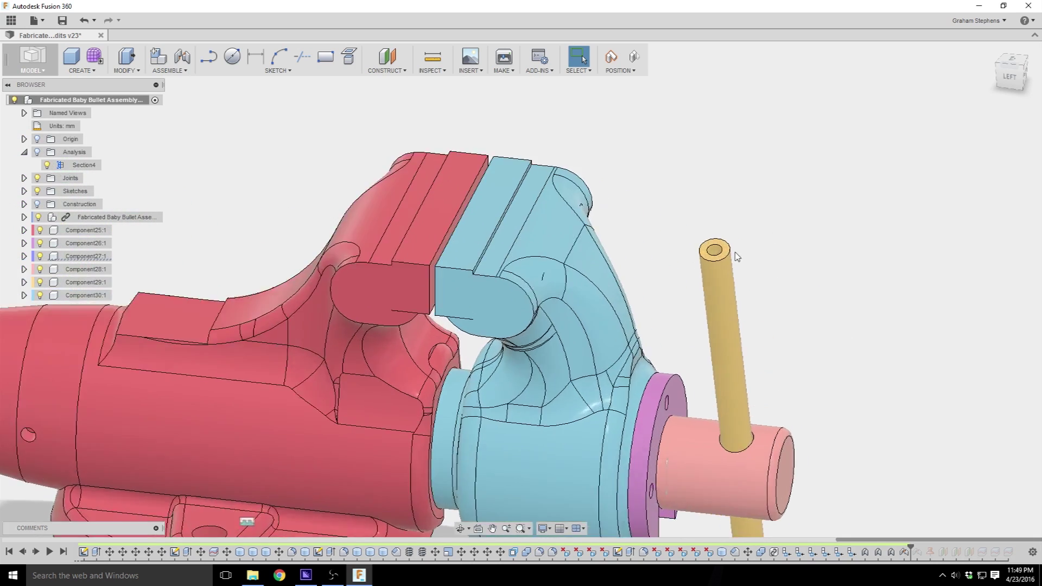
middle_click_drag(712, 252, 790, 227, "shift")
left_click(713, 288)
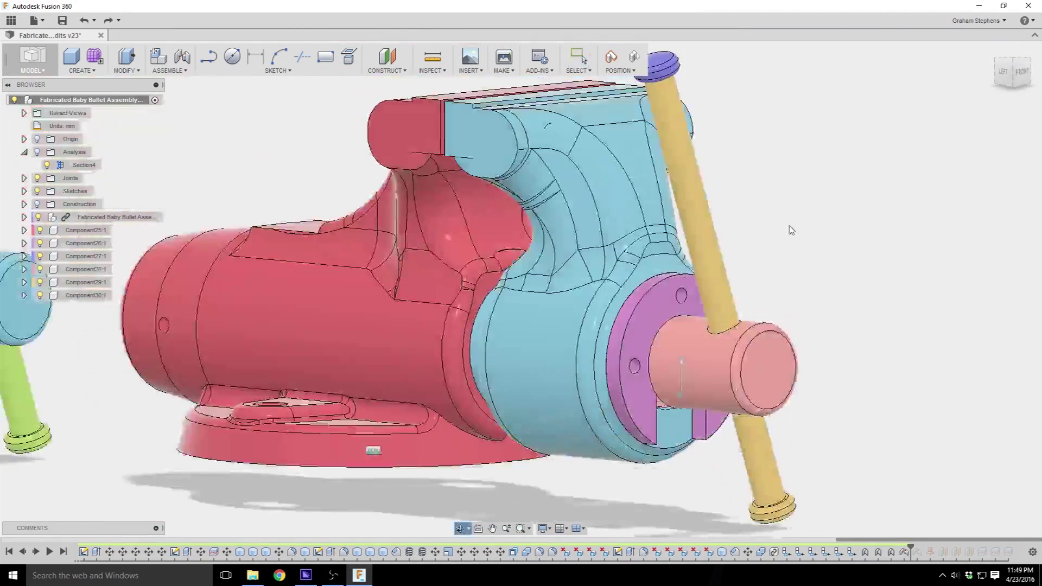
scroll(750, 295, "up", 2)
middle_click_drag(845, 305, 741, 270, "shift")
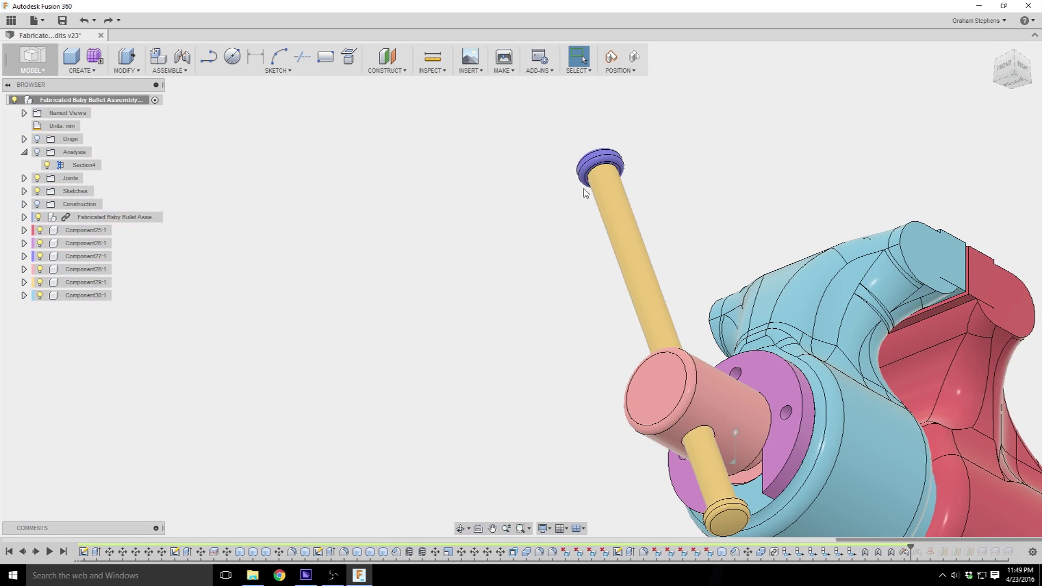
Slide the modified vise's movable jaw along the body to test its travel, and repeat with the section analysis on
middle_click_drag(583, 192, 624, 217, "shift")
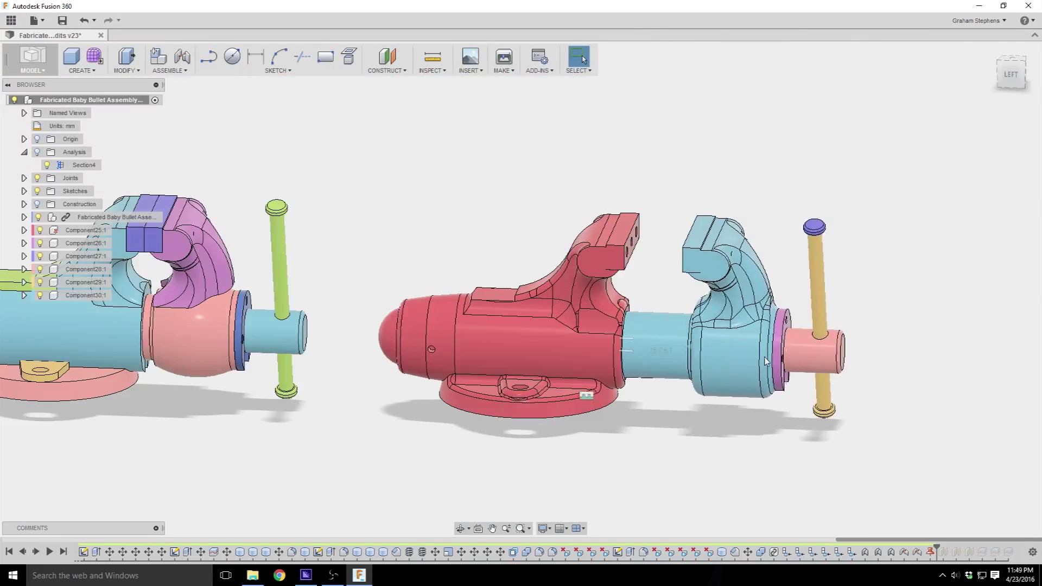
left_click_drag(764, 360, 727, 377)
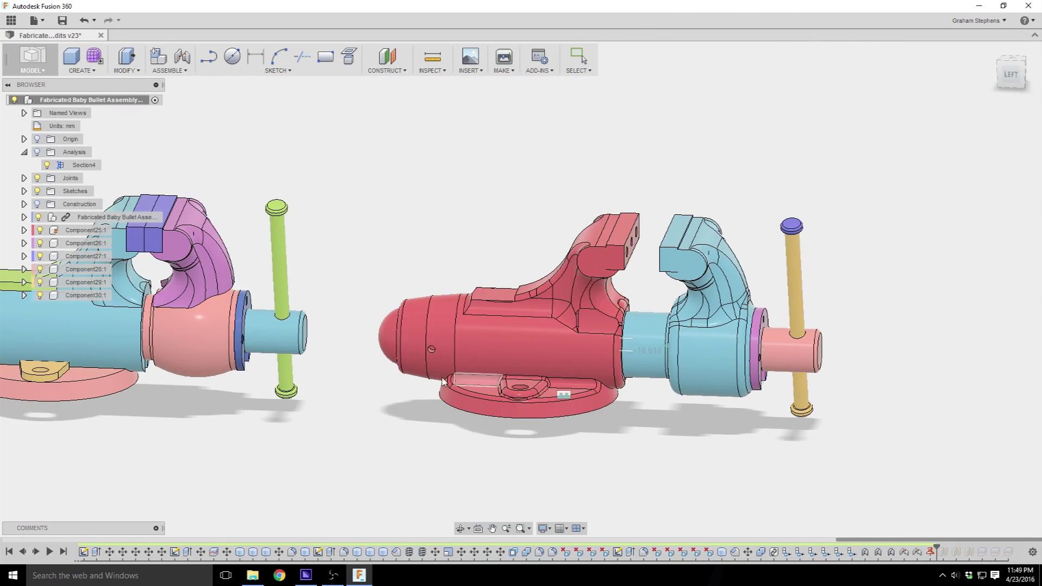
left_click(37, 152)
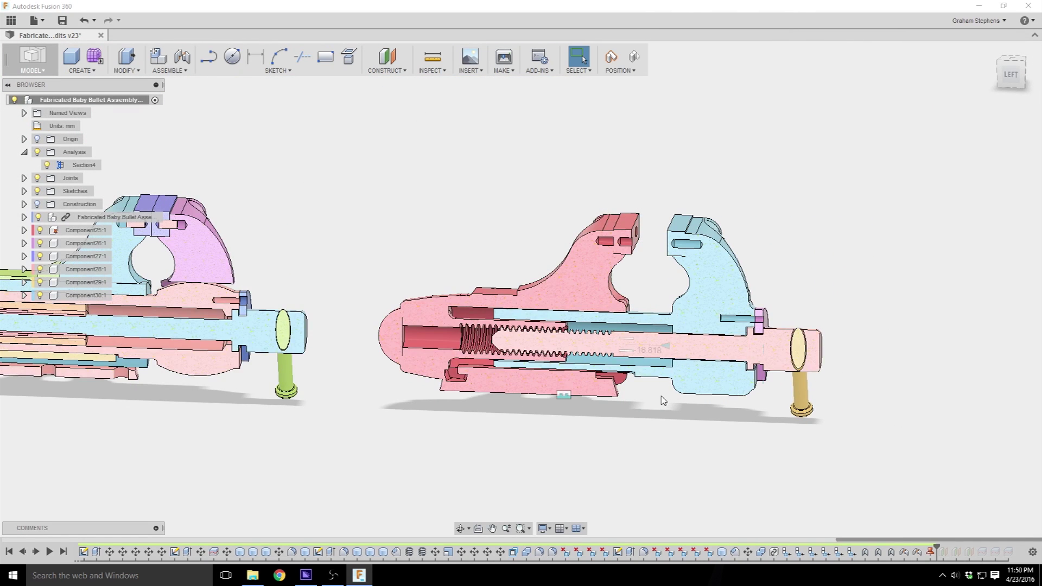
middle_click_drag(663, 401, 840, 370)
left_click_drag(901, 347, 929, 347)
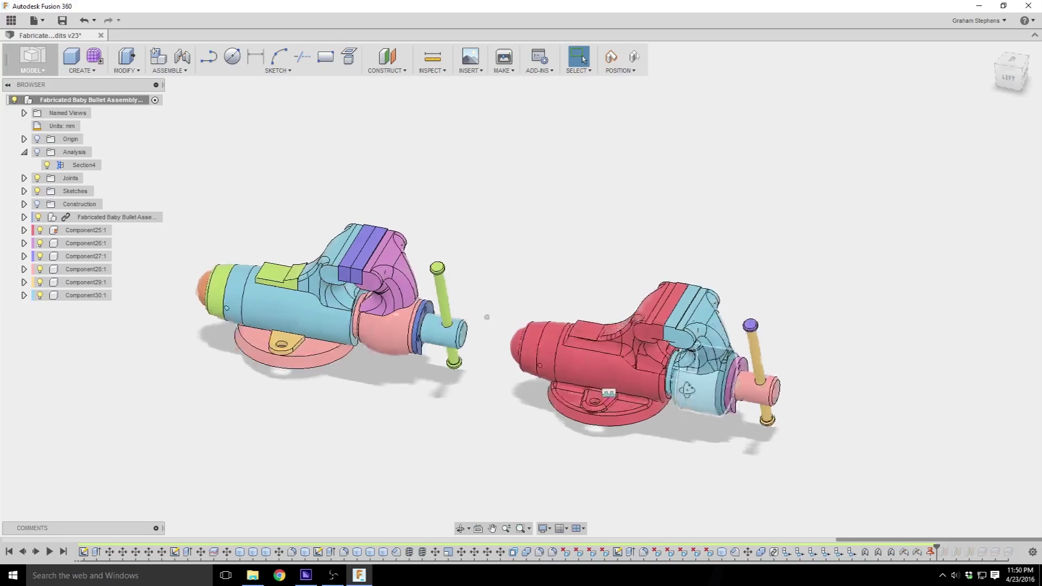
Examine the active vise body component from outside and in cross-section, toggling the section analysis on and off
scroll(626, 346, "up", 3)
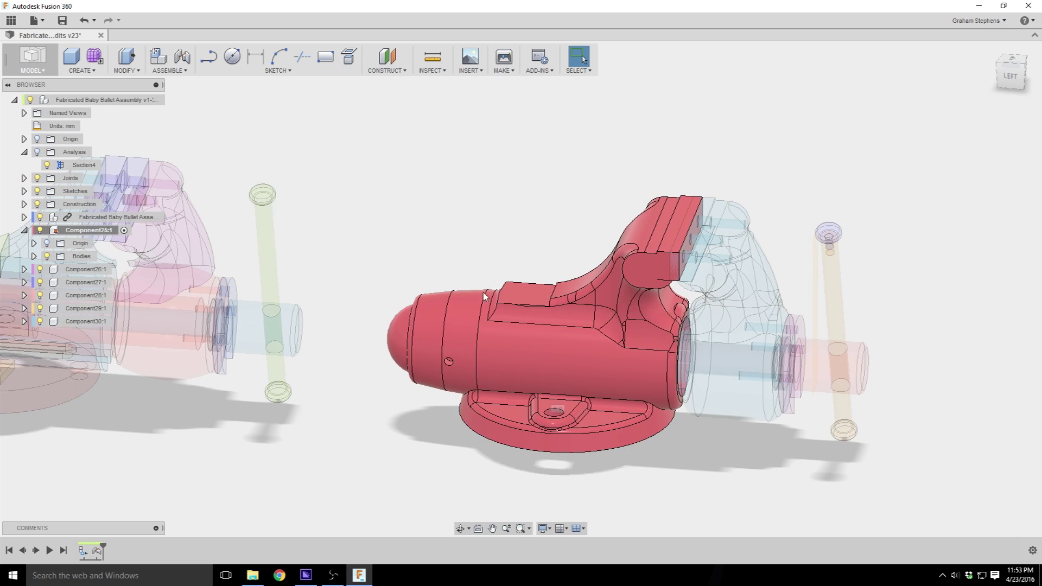
middle_click_drag(579, 314, 584, 327, "shift")
key("Escape")
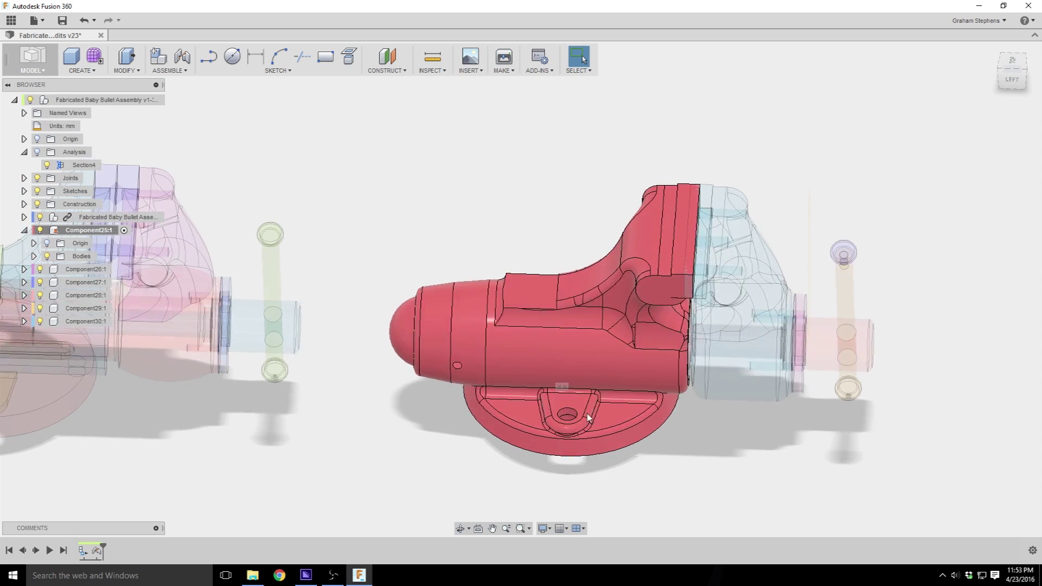
left_click(37, 152)
middle_click_drag(326, 282, 540, 297, "shift")
key("Escape")
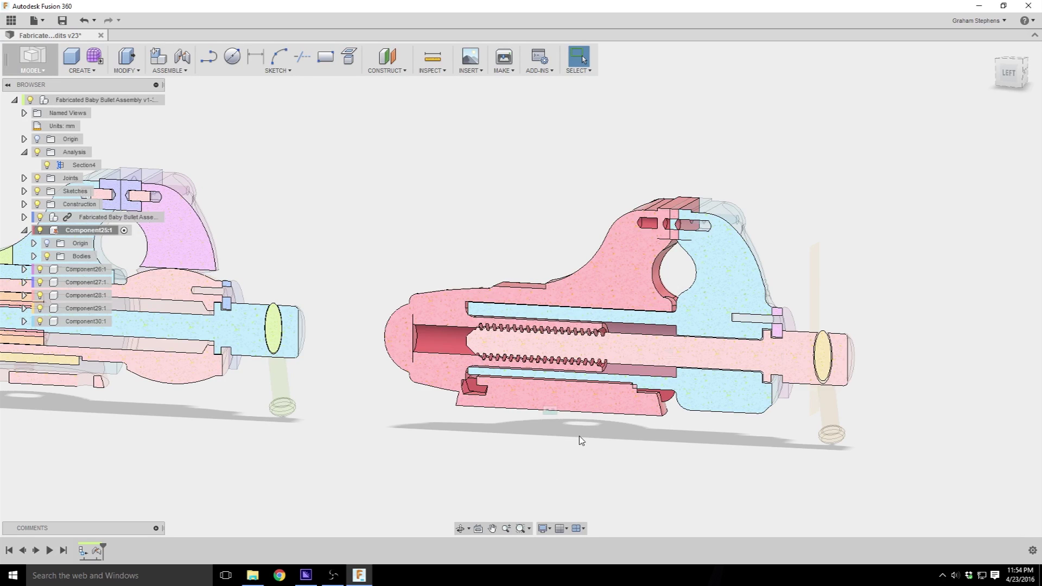
left_click(37, 152)
Create an offset plane from the vise body's front face, placed across the middle of the spindle's threaded section
left_click(387, 56)
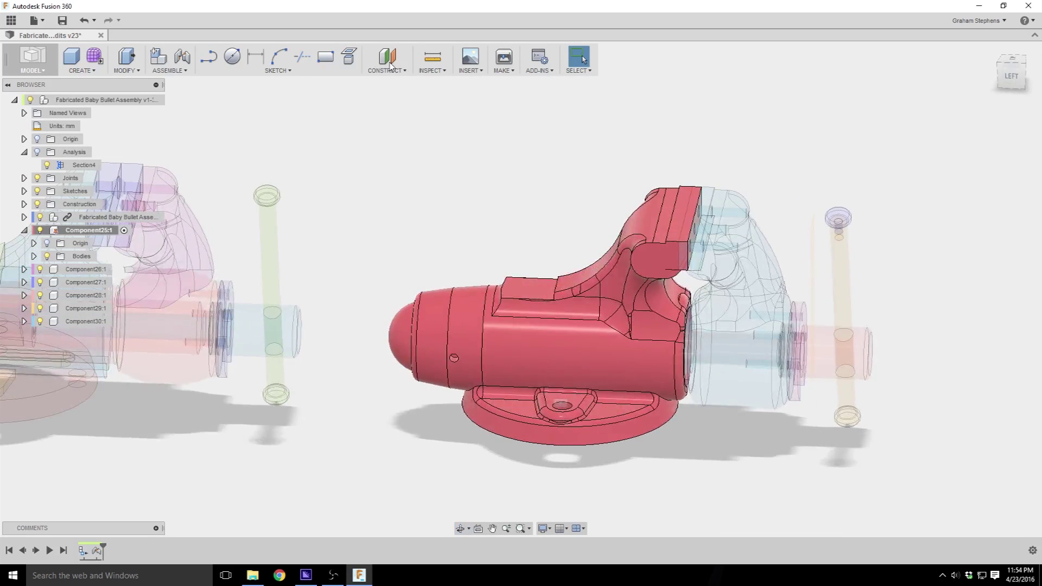
scroll(665, 315, "up", 2)
left_click(683, 320)
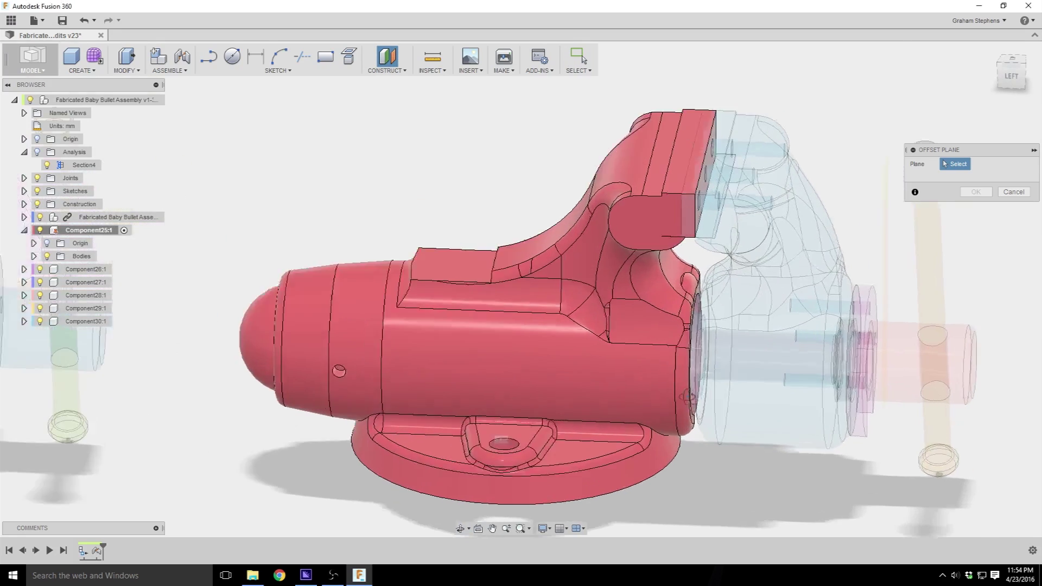
middle_click_drag(684, 320, 645, 342, "shift")
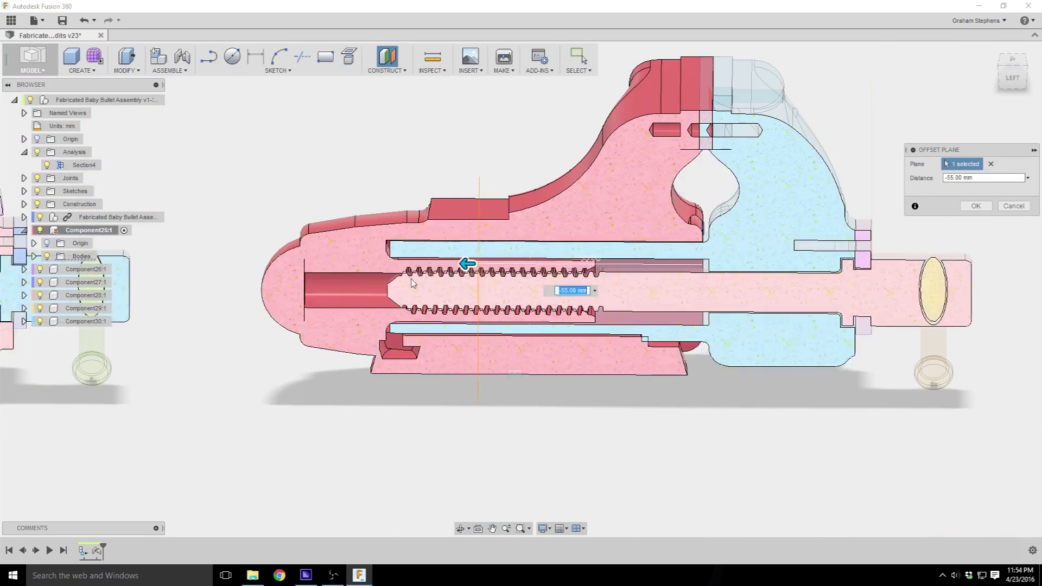
left_click_drag(464, 263, 505, 264)
left_click(968, 206)
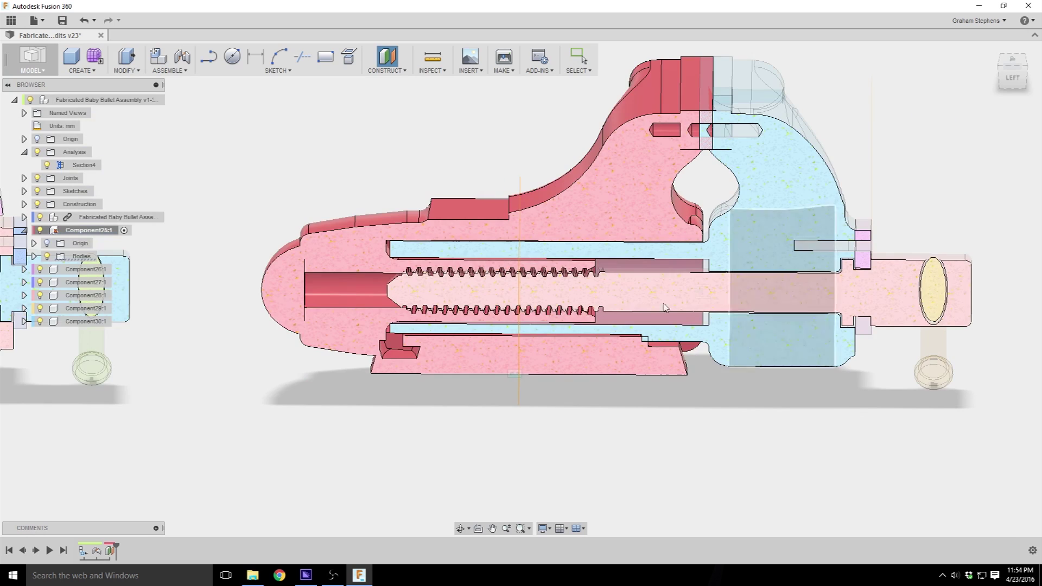
Create a second plane offset 15 mm toward the jaws from the first construction plane
middle_click_drag(651, 336, 497, 355, "shift")
left_click(495, 355)
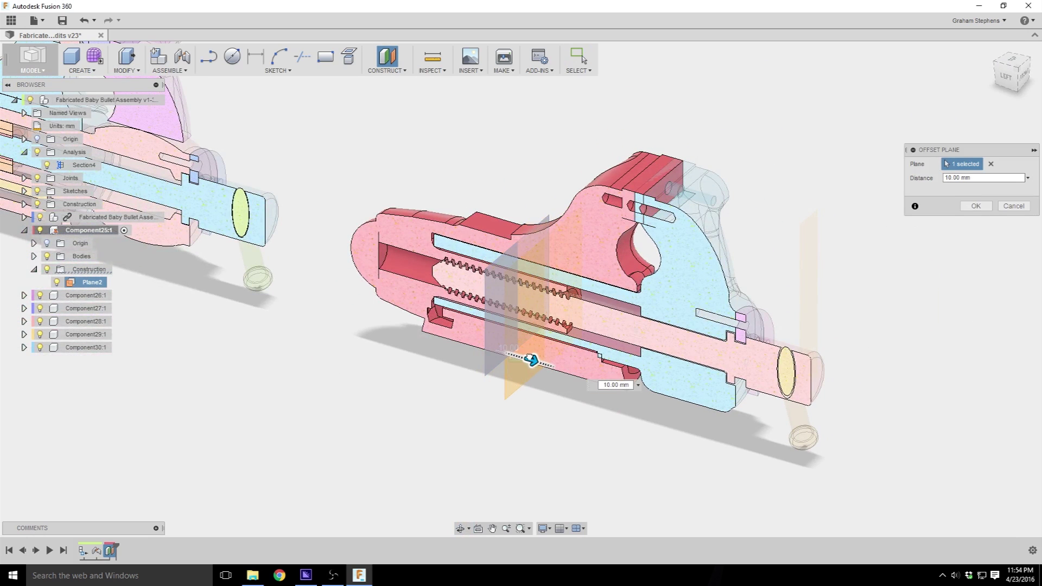
left_click(976, 206)
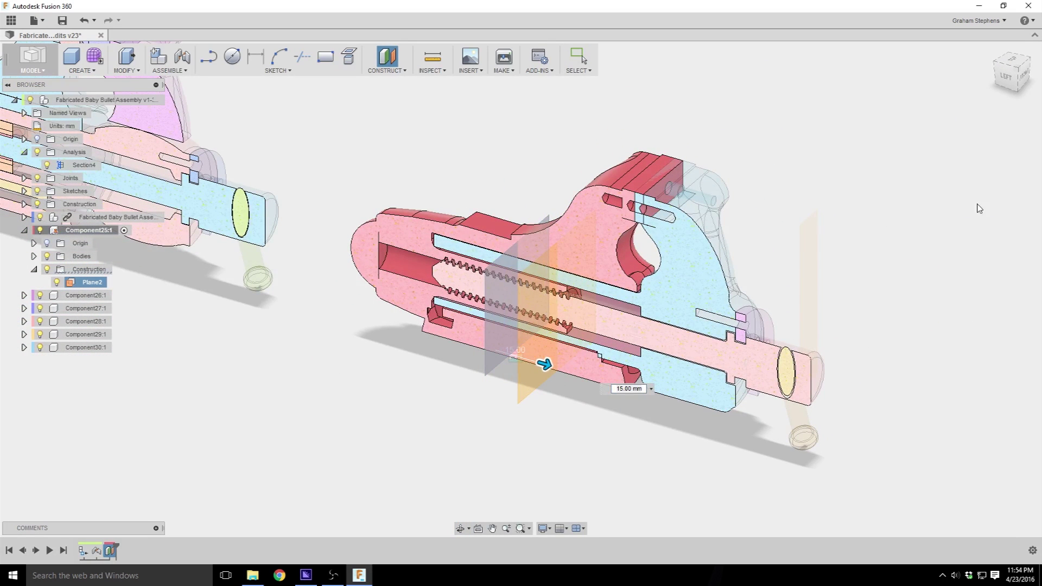
middle_click_drag(493, 318, 467, 320, "shift")
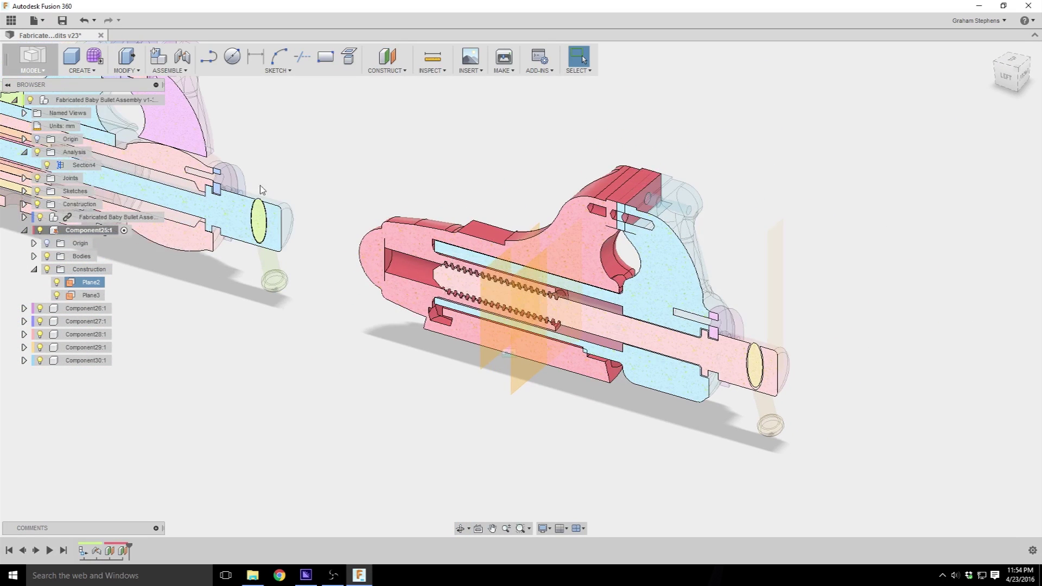
Split the vise body at the first construction plane, across the middle of the spindle's threaded section
left_click(125, 68)
left_click(140, 209)
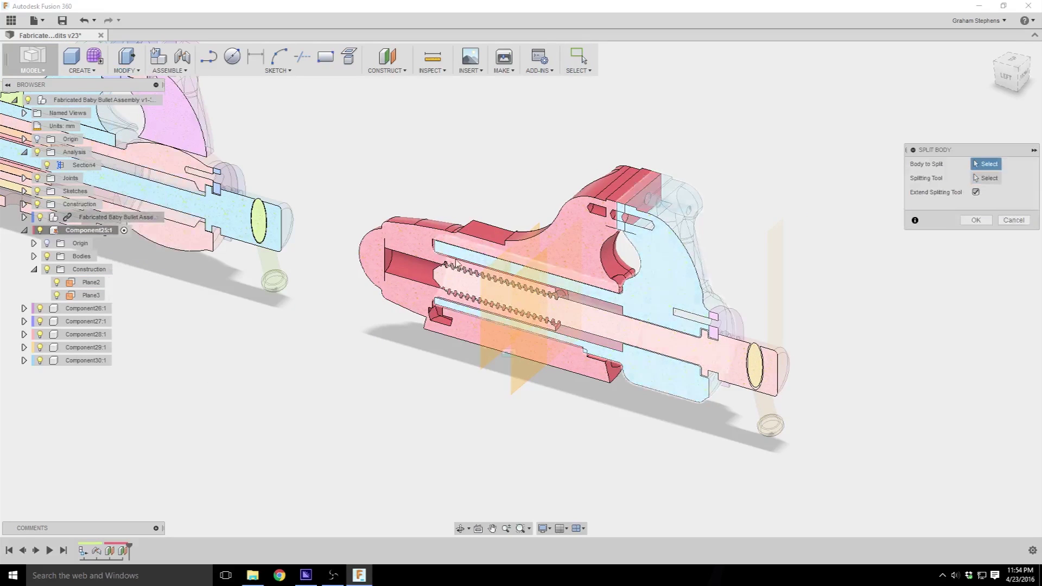
left_click(413, 245)
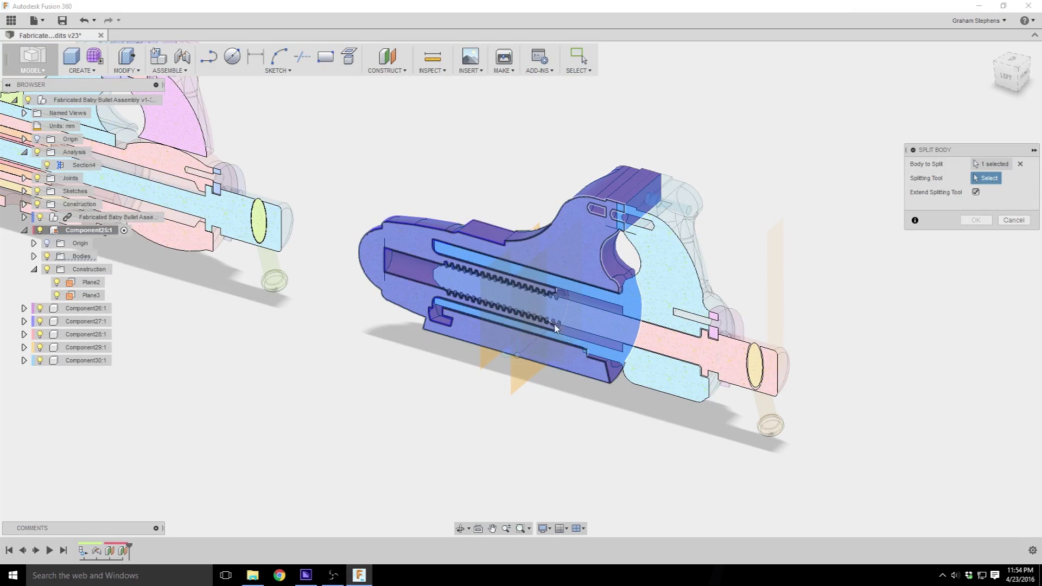
left_click(489, 361)
left_click(976, 205)
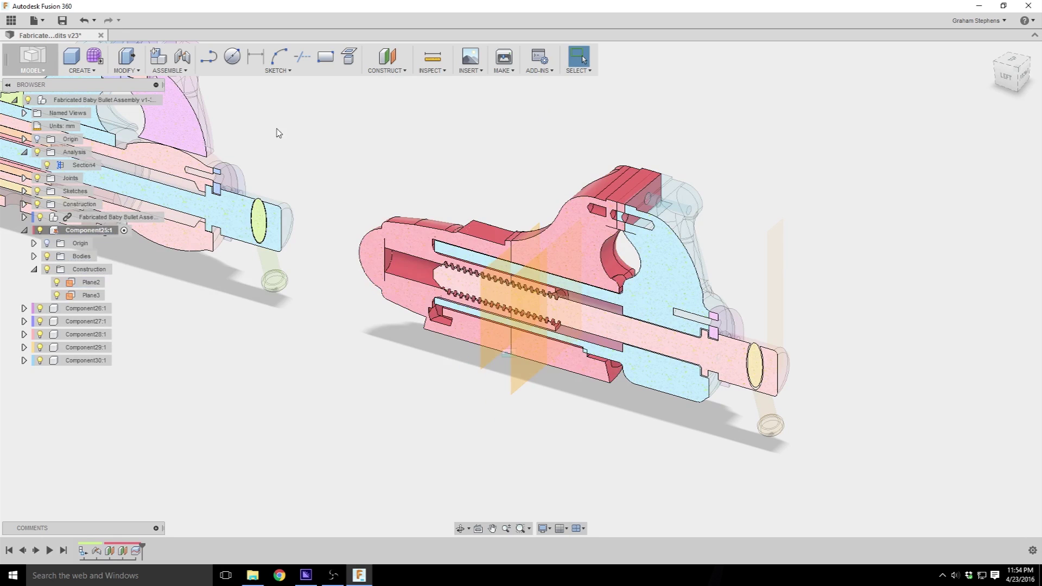
Split the jaw-side piece of the vise body at the second construction plane
left_click(126, 68)
left_click(140, 214)
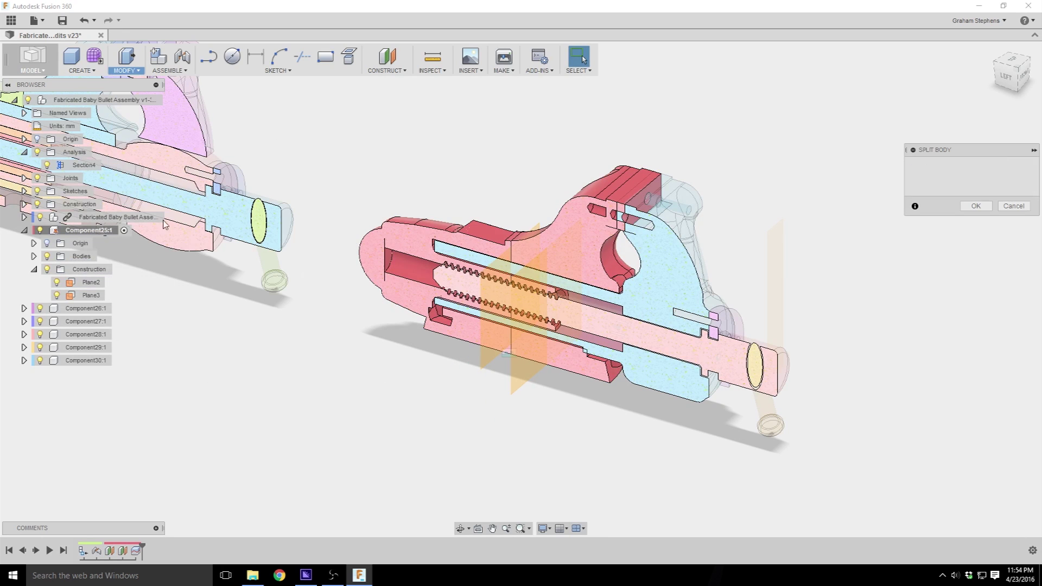
left_click(577, 371)
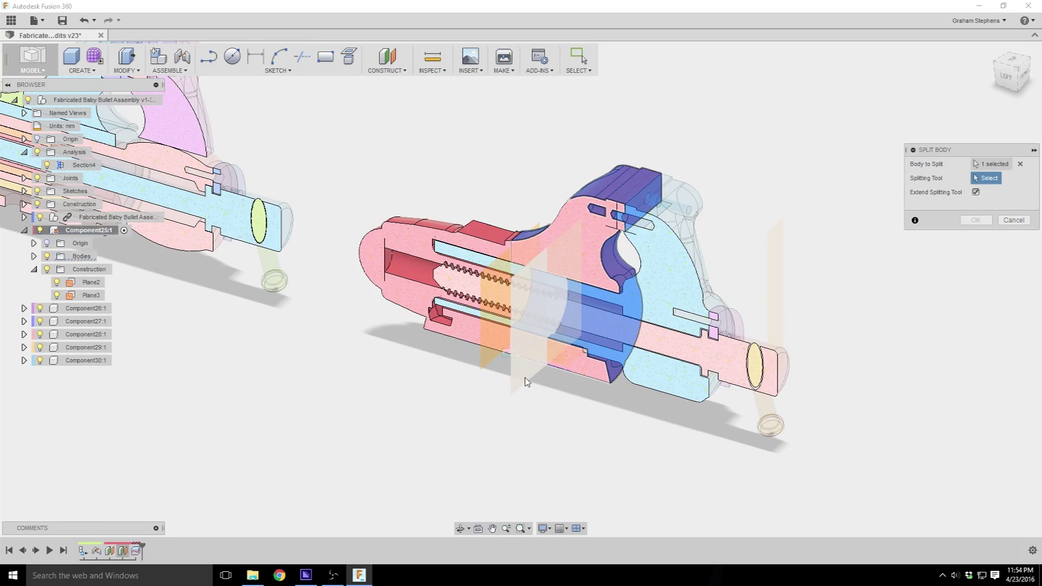
left_click(515, 384)
key("Return")
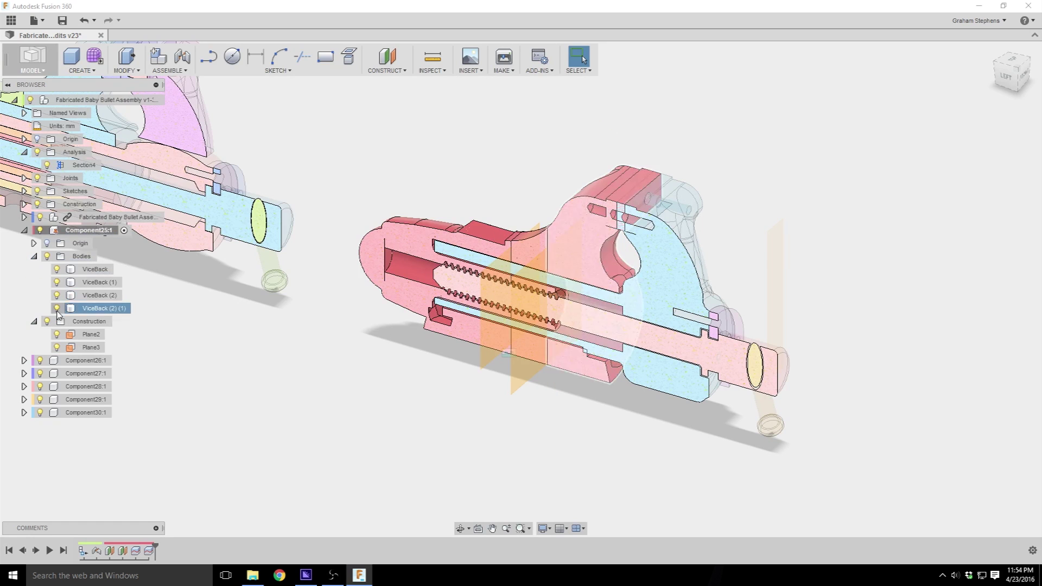
Hide the ViceBack and ViceBack (2) (1) bodies and turn off the Section4 analysis to isolate the middle slice
left_click(57, 309)
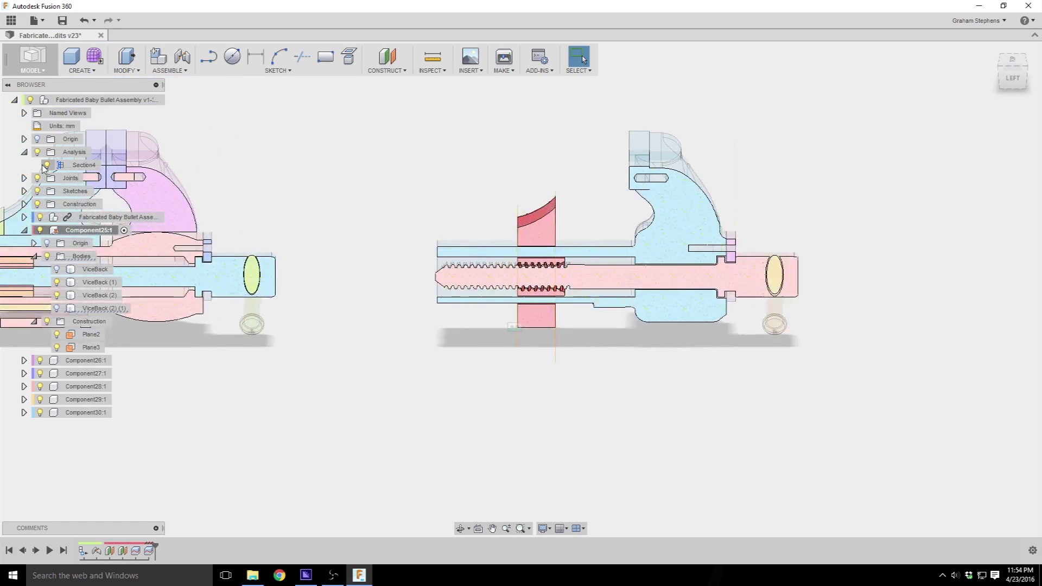
left_click(46, 164)
middle_click_drag(347, 325, 395, 328, "shift")
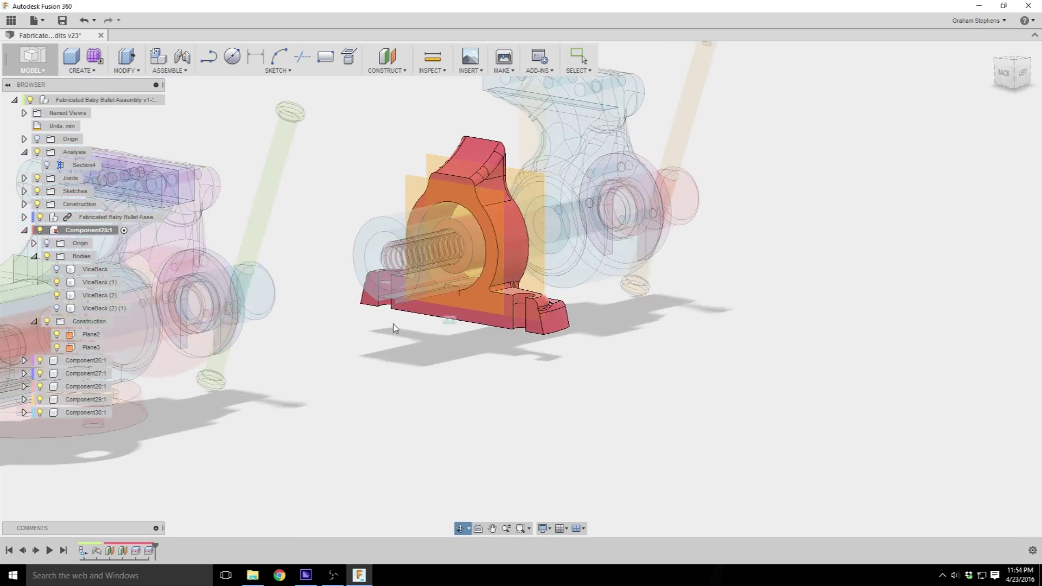
middle_click_drag(545, 336, 628, 367, "shift")
Examine both cut faces of the isolated middle slice and how the sliding tube passes through it
left_click(559, 299)
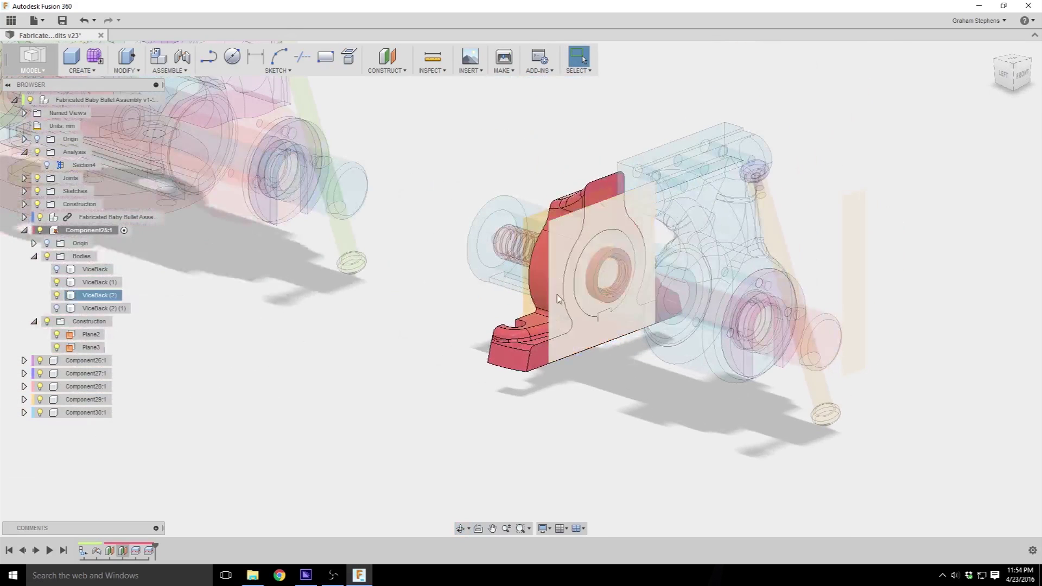
left_click(540, 296)
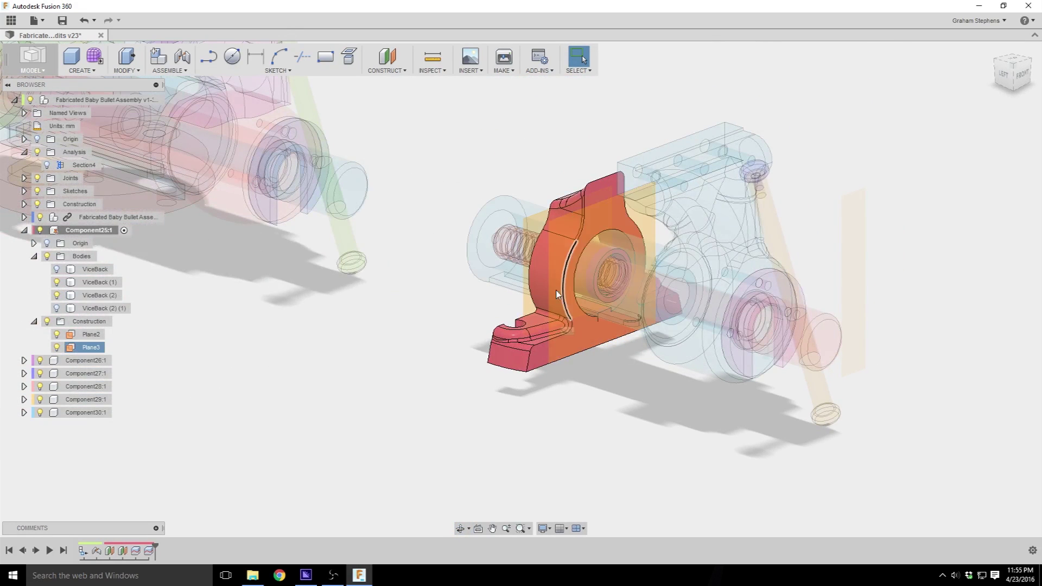
middle_click_drag(555, 289, 472, 288, "shift")
left_click(467, 288)
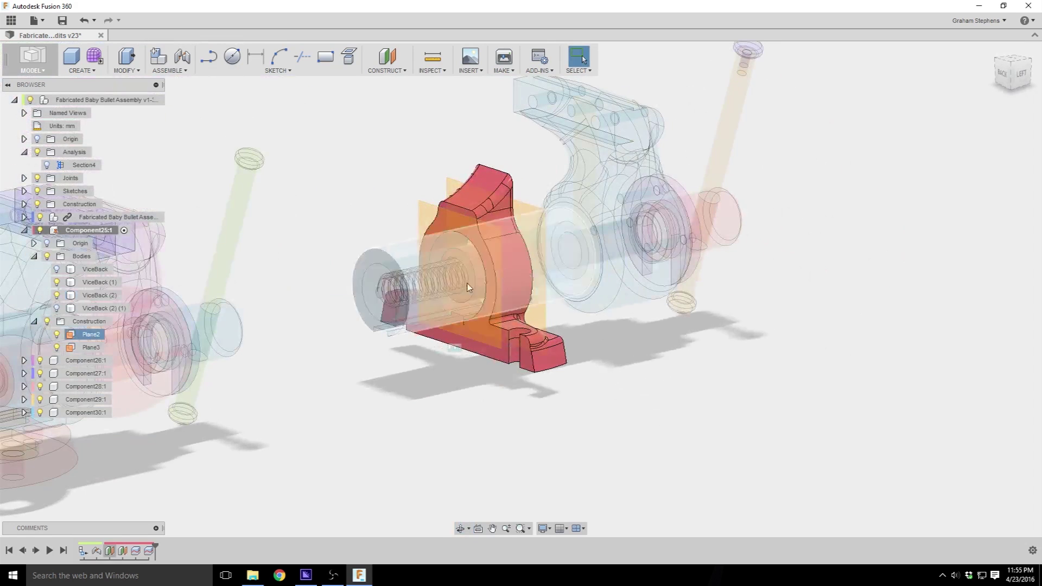
left_click(450, 292)
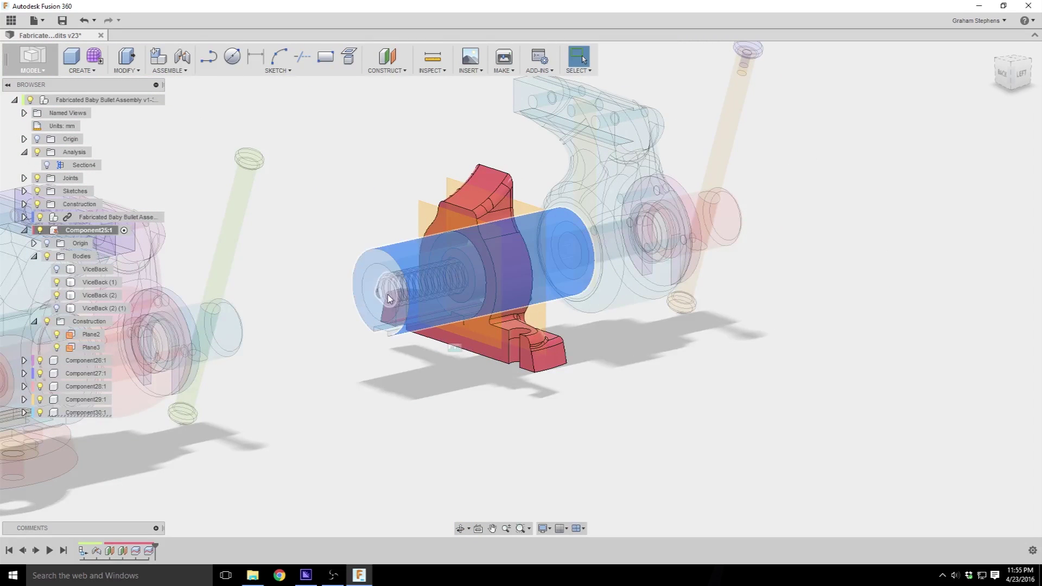
left_click(394, 259)
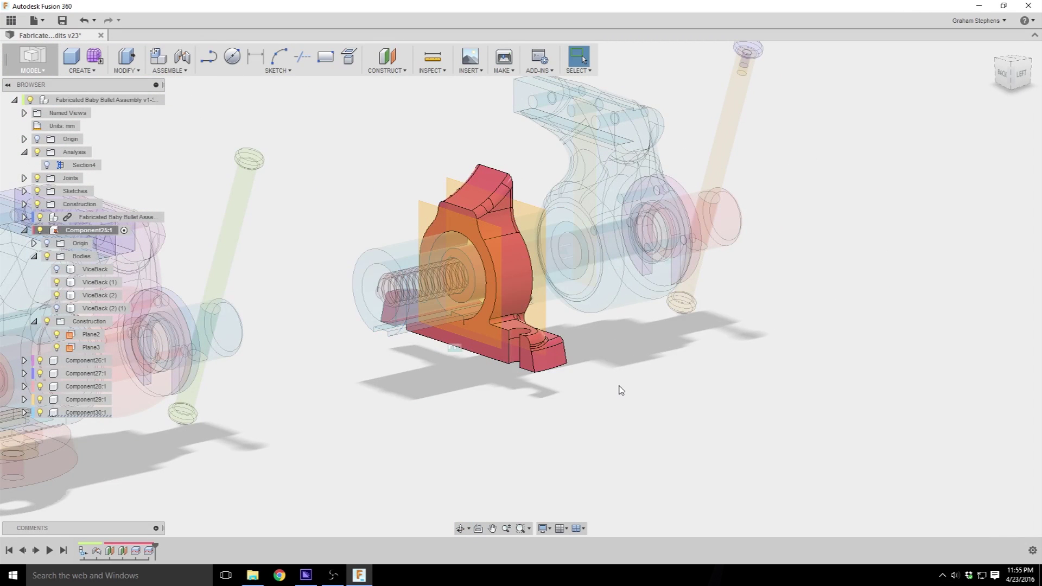
middle_click_drag(620, 390, 579, 182, "shift")
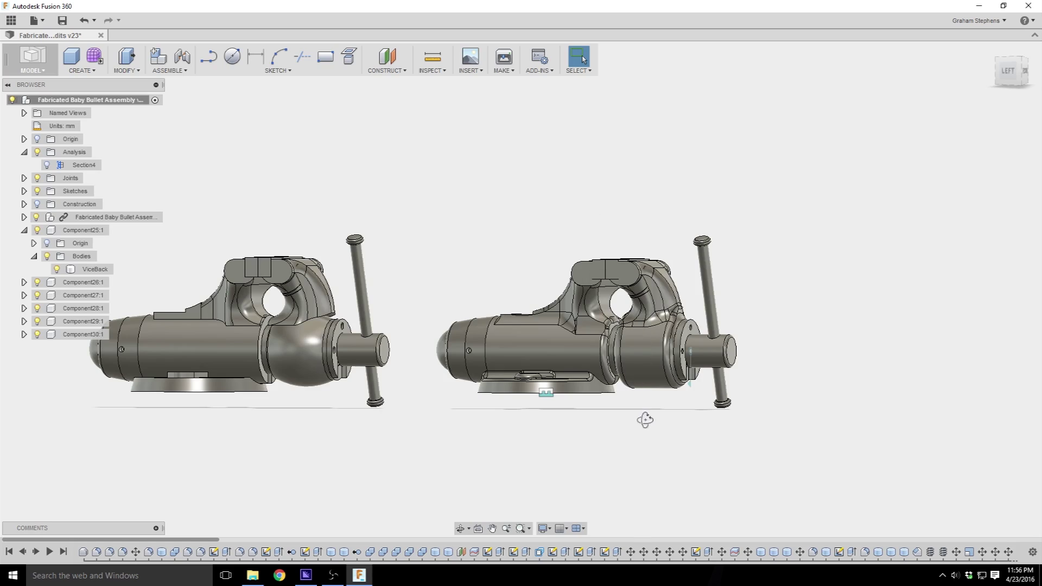
Examine the complete modified vise from both sides, focusing on the jaws, movable jaw housing and base
middle_click_drag(644, 418, 636, 432, "shift")
scroll(489, 387, "up", 5)
middle_click_drag(488, 388, 532, 334, "shift")
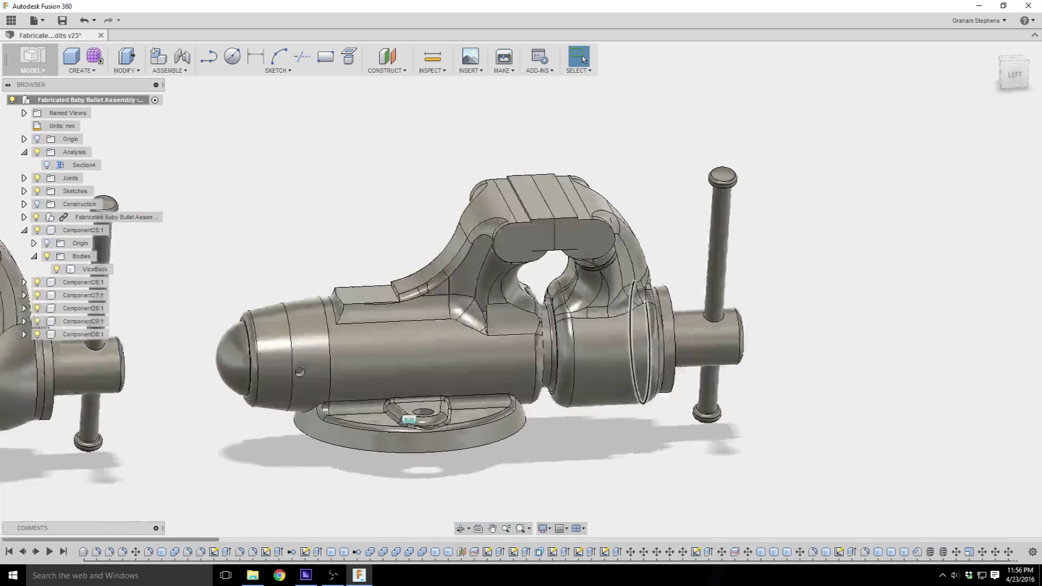
middle_click_drag(607, 195, 657, 228, "shift")
middle_click_drag(722, 286, 648, 295, "shift")
middle_click_drag(669, 354, 609, 350, "shift")
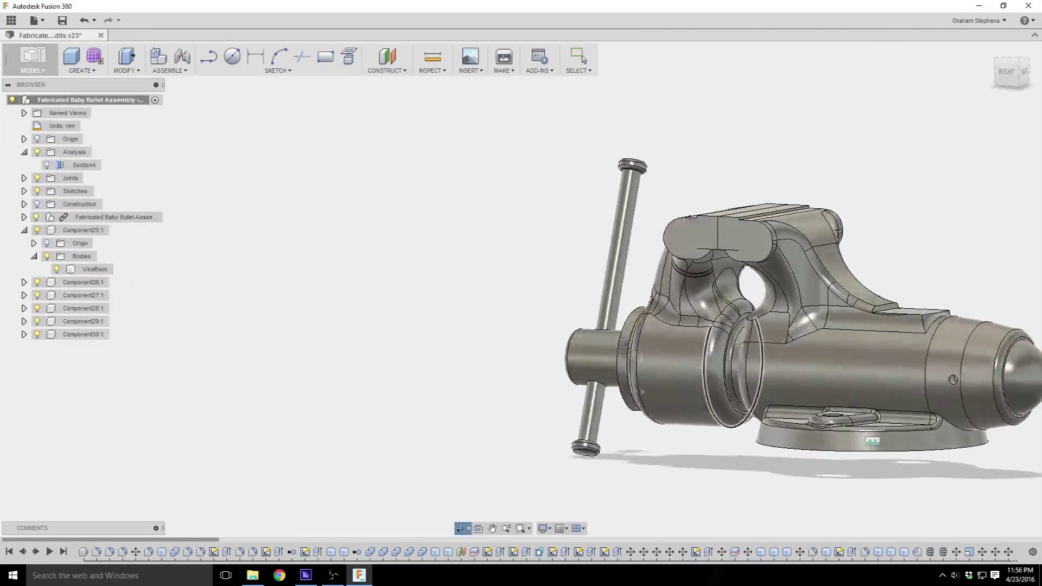